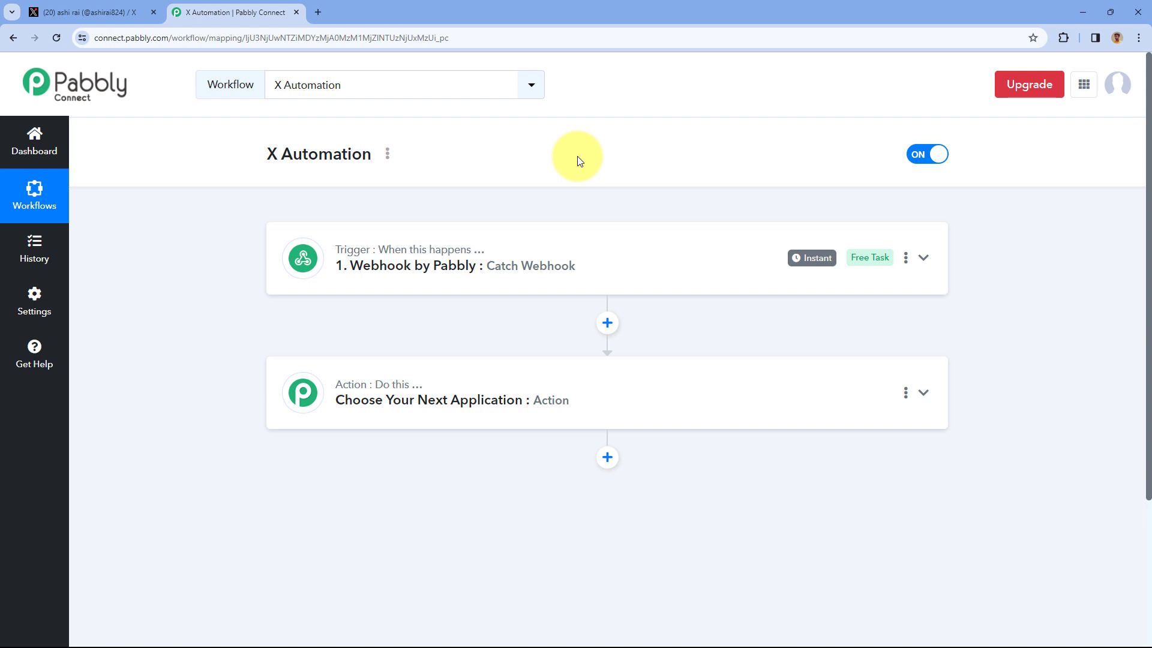
- Return to the X Automation workflow and expand the webhook trigger's settings
click(141, 12)
click(222, 11)
scroll(581, 167, down, 1)
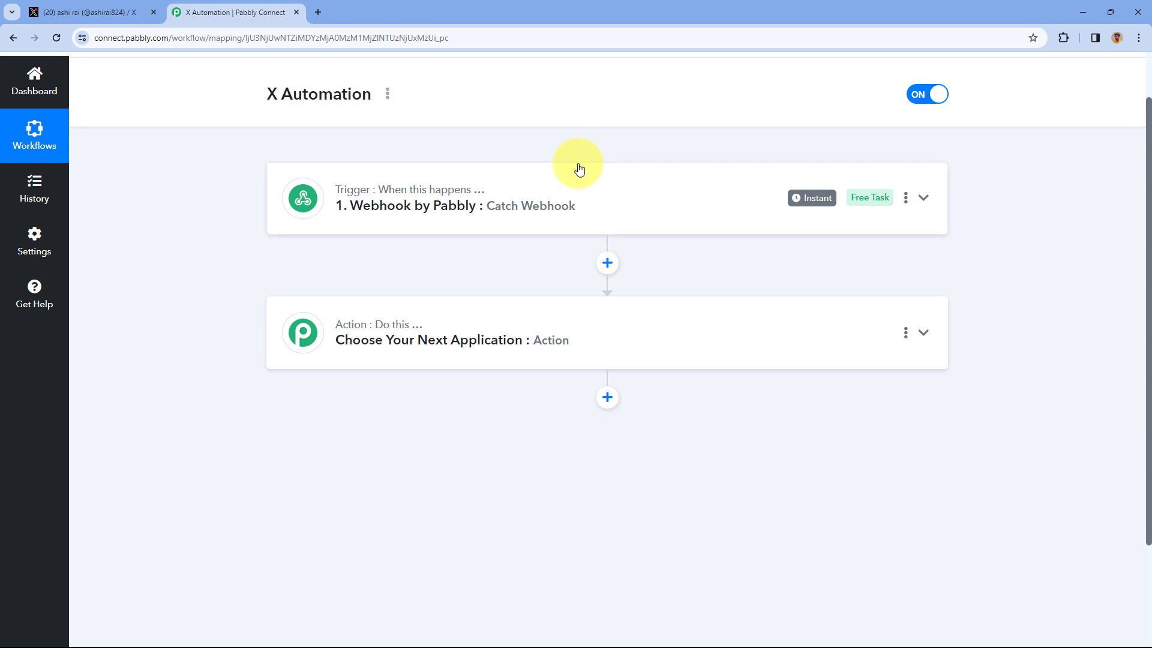
click(649, 189)
scroll(650, 190, up, 1)
scroll(648, 185, down, 2)
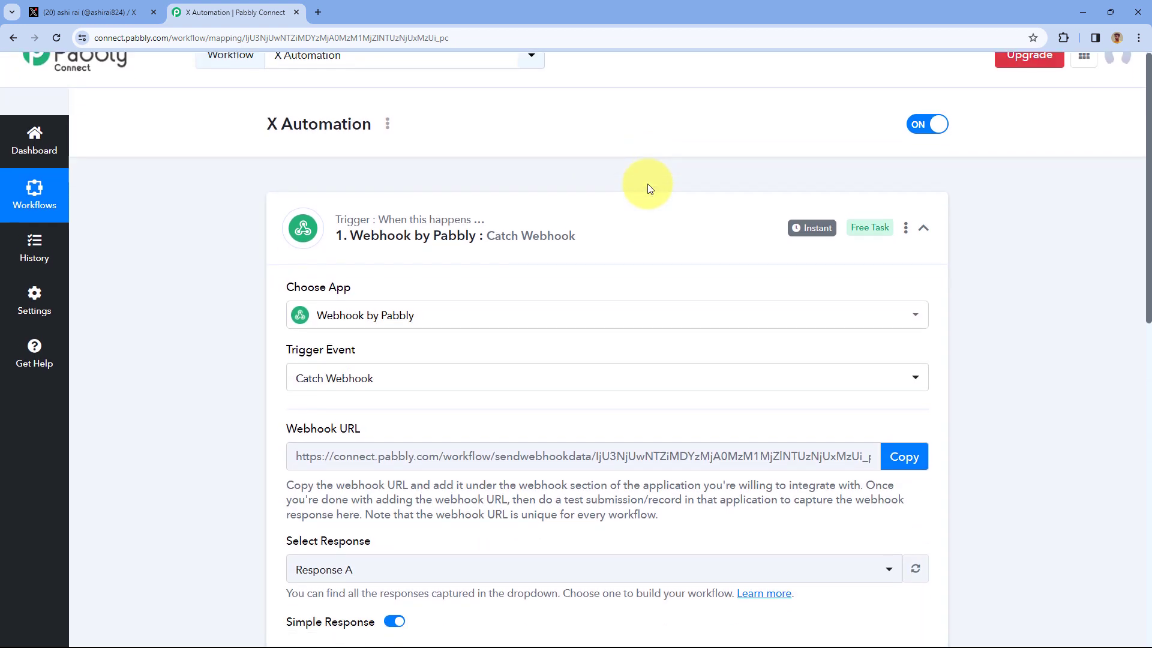
scroll(521, 184, down, 3)
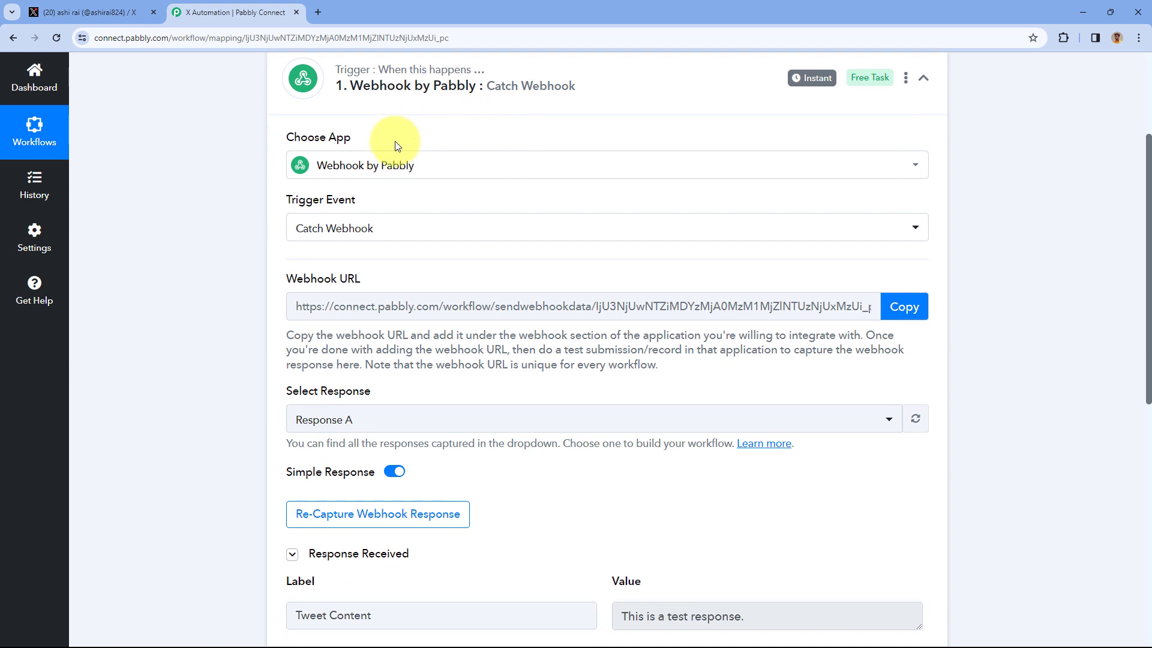
scroll(376, 301, down, 1)
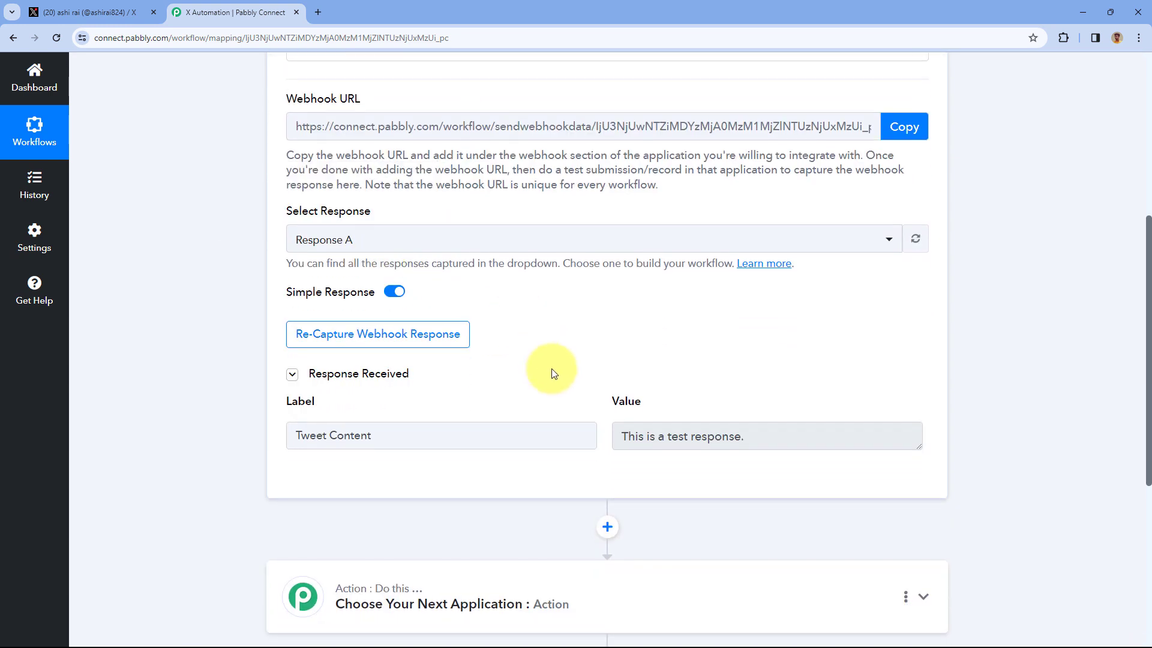
- Review the webhook trigger's captured test response, then collapse its settings
drag(420, 437, 290, 439)
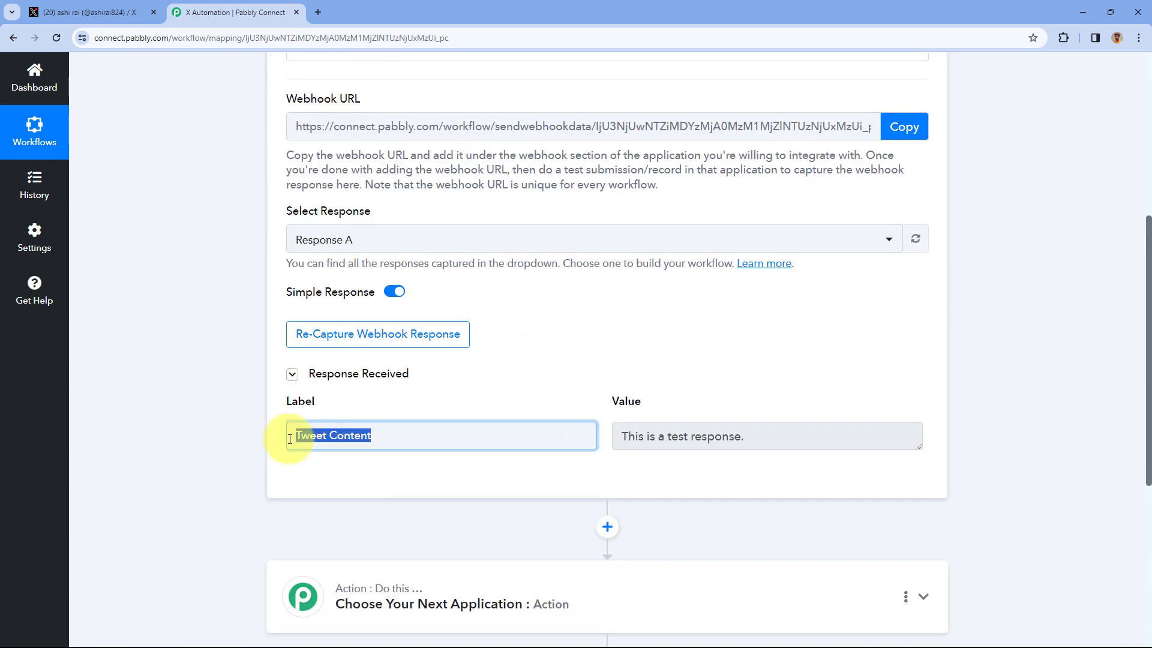
click(674, 440)
drag(622, 437, 751, 434)
click(674, 353)
scroll(674, 336, up, 5)
click(625, 209)
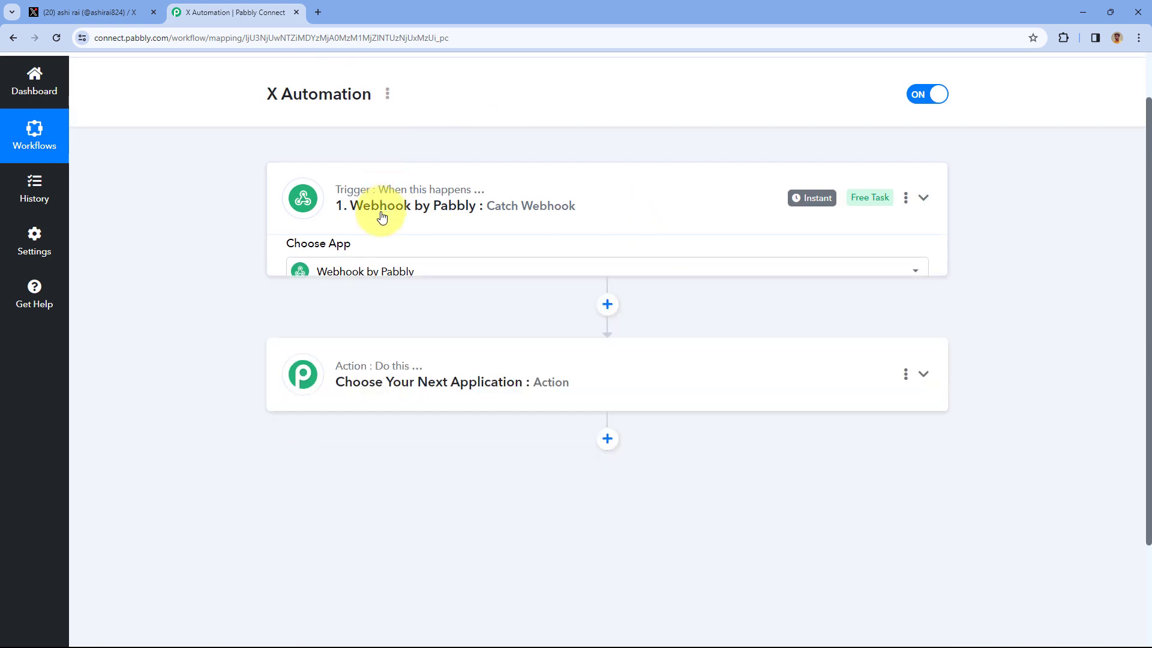
scroll(557, 308, down, 1)
scroll(576, 270, down, 2)
- Search 'X' in the Action card, pick X (Formerly Twitter), and select the Create Tweet event
click(607, 190)
scroll(251, 303, down, 1)
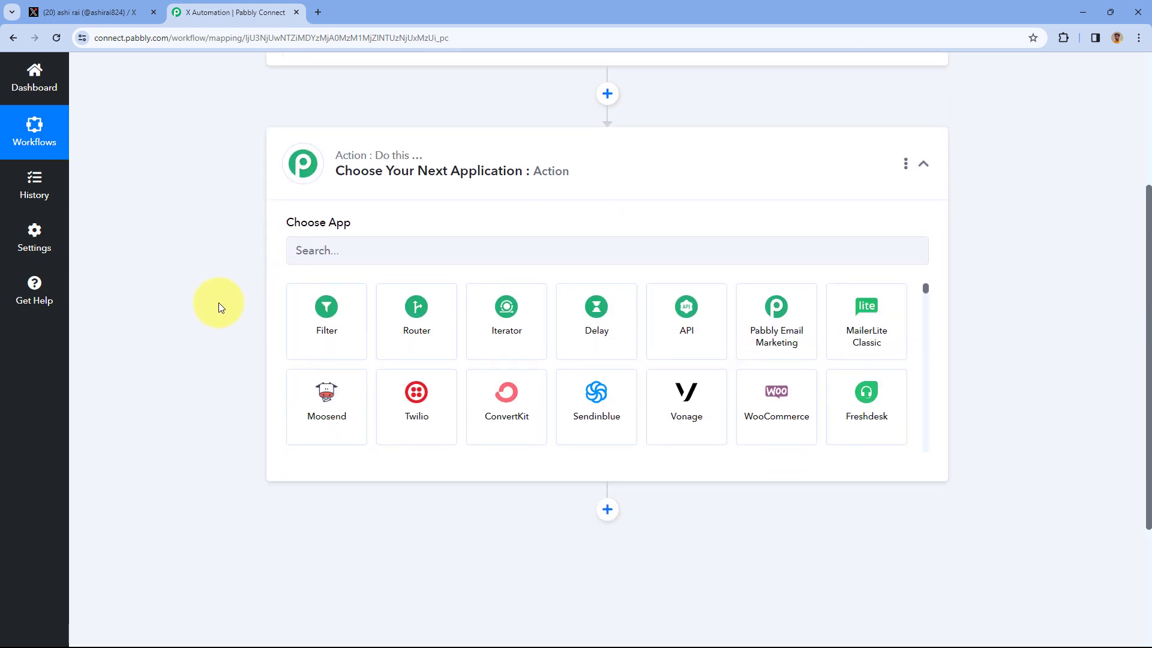
click(334, 255)
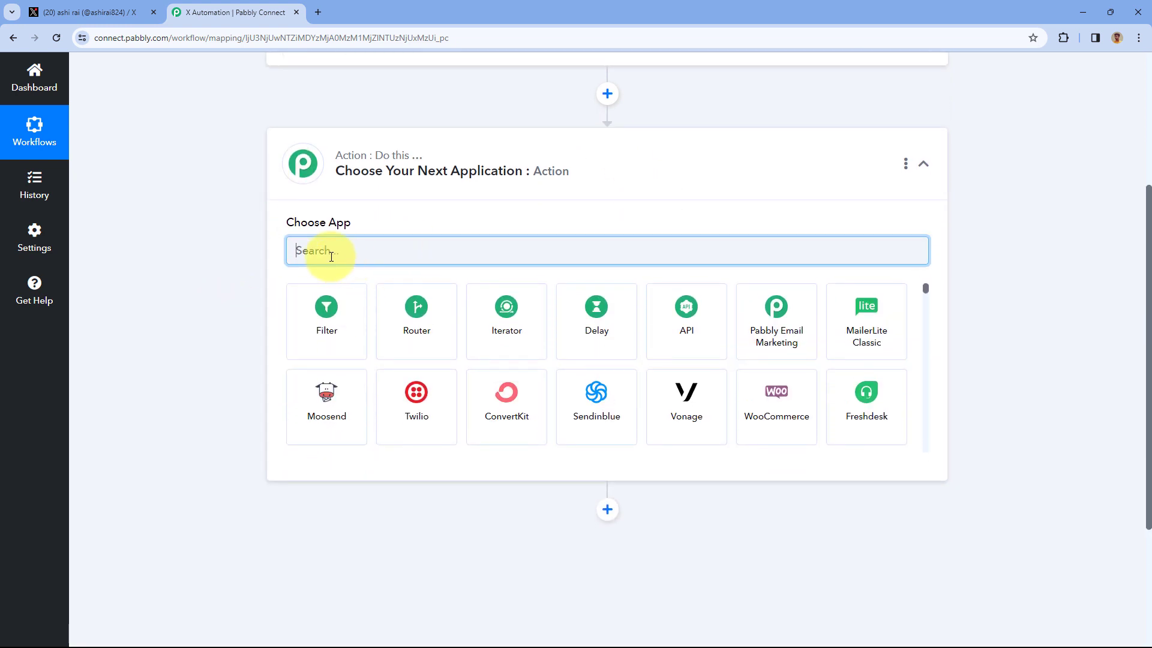
text(X)
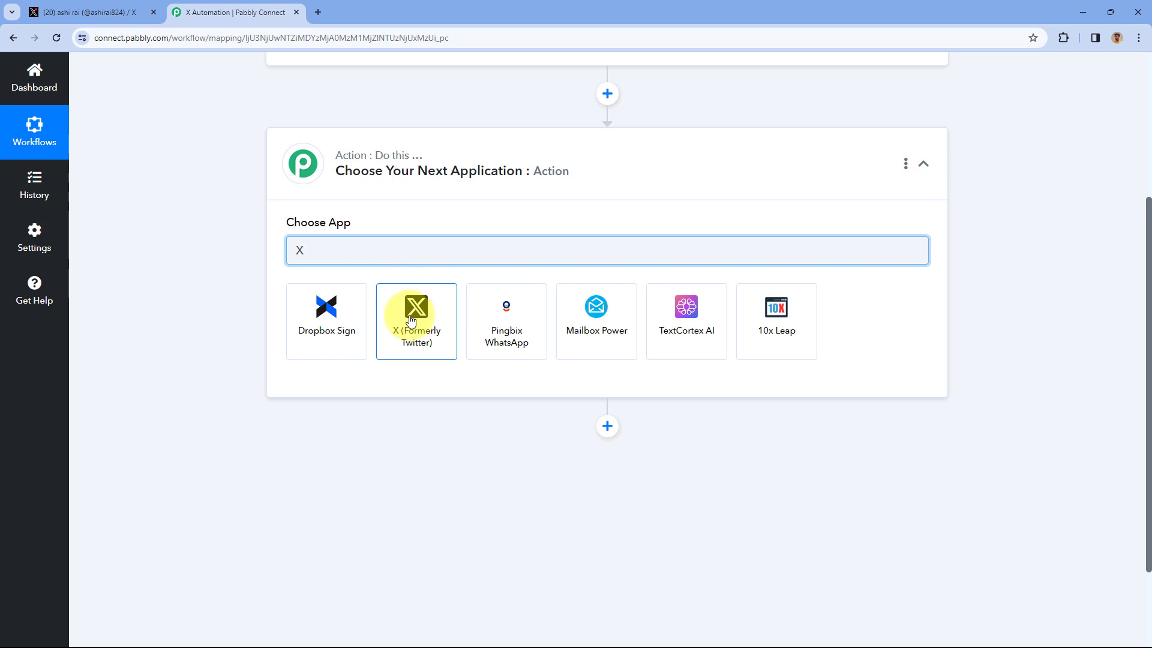
click(411, 321)
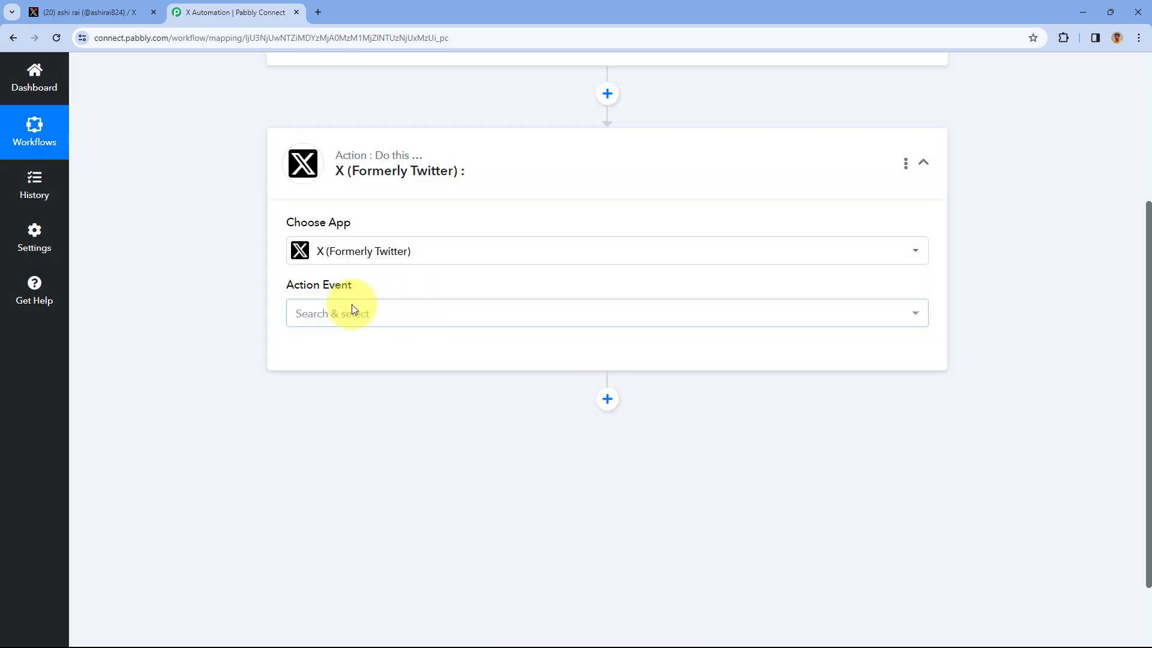
click(413, 314)
scroll(411, 309, down, 2)
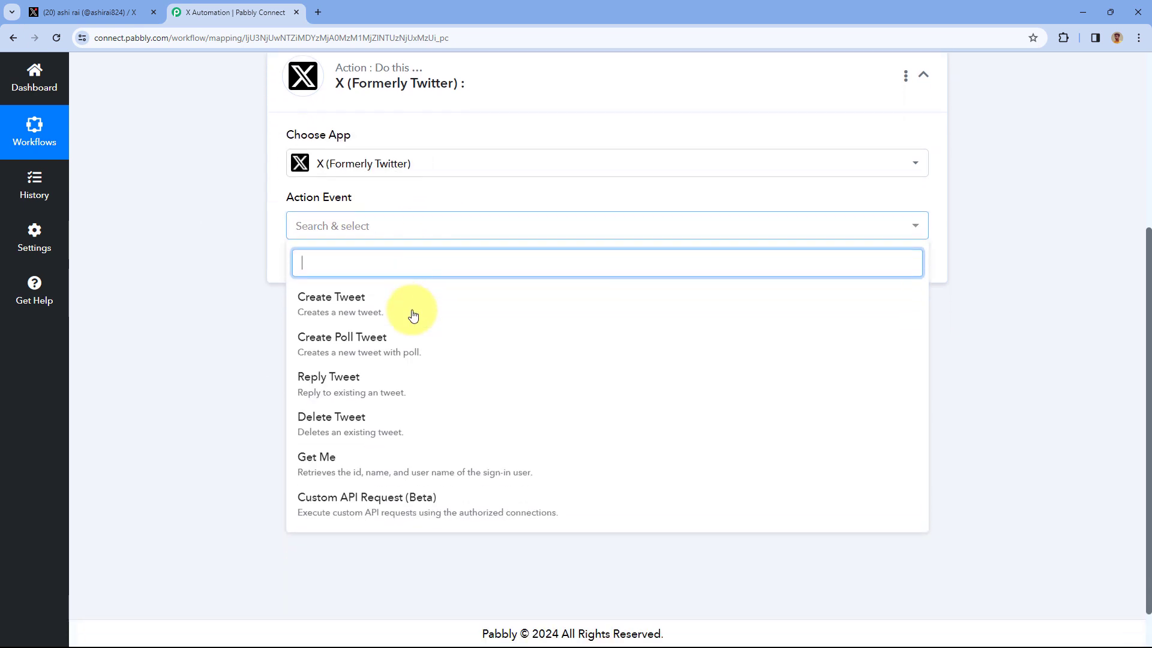
click(366, 302)
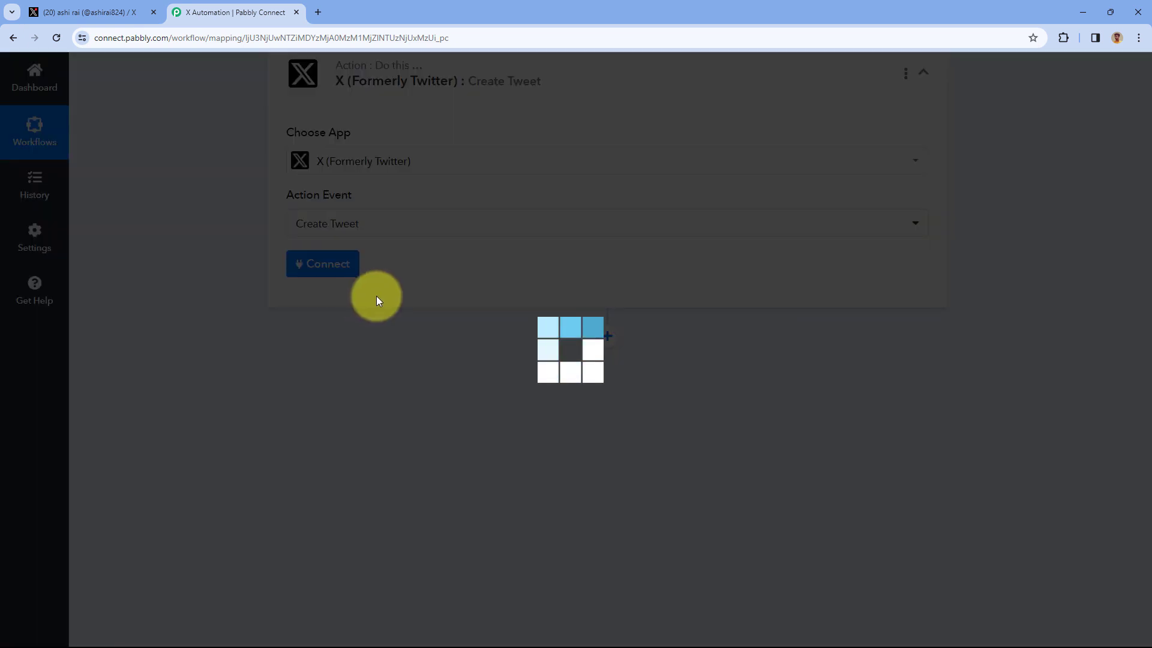
scroll(376, 300, up, 1)
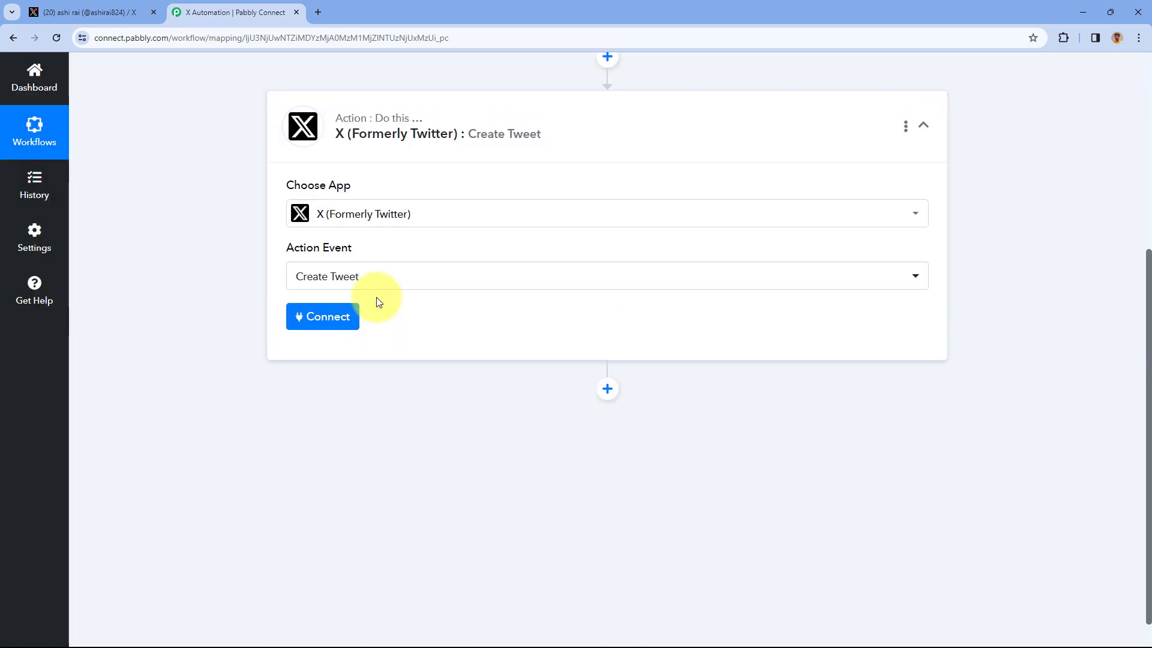
- Start a new X connection with Add New Connection to bring up the Client ID/Secret form
click(337, 330)
click(532, 206)
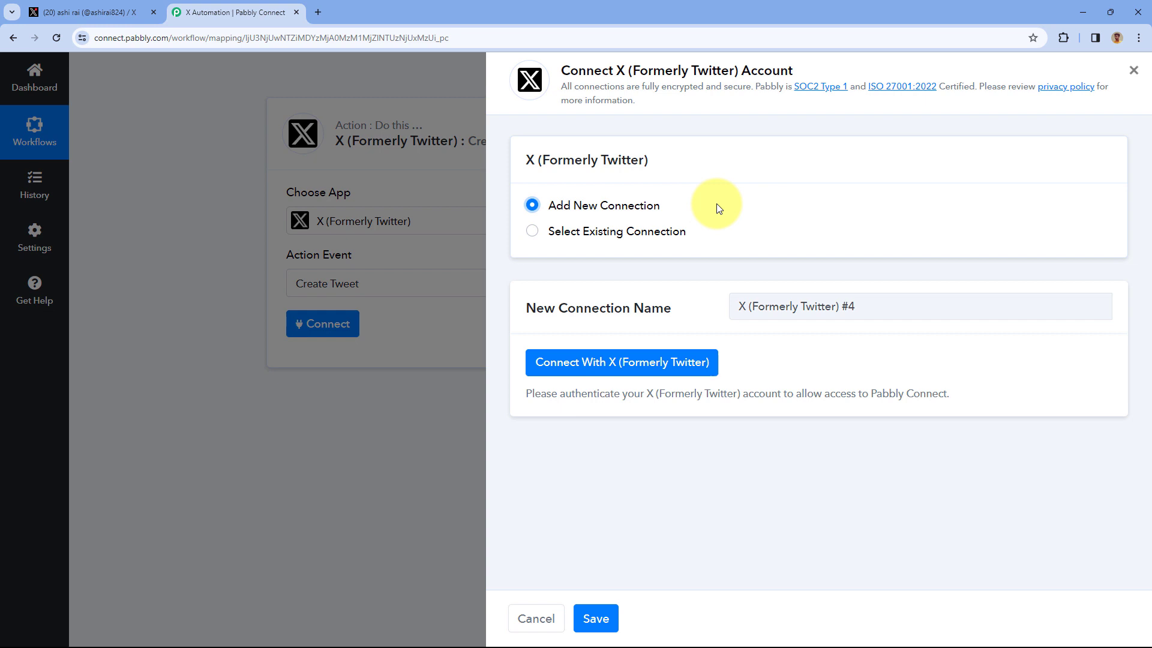
click(615, 367)
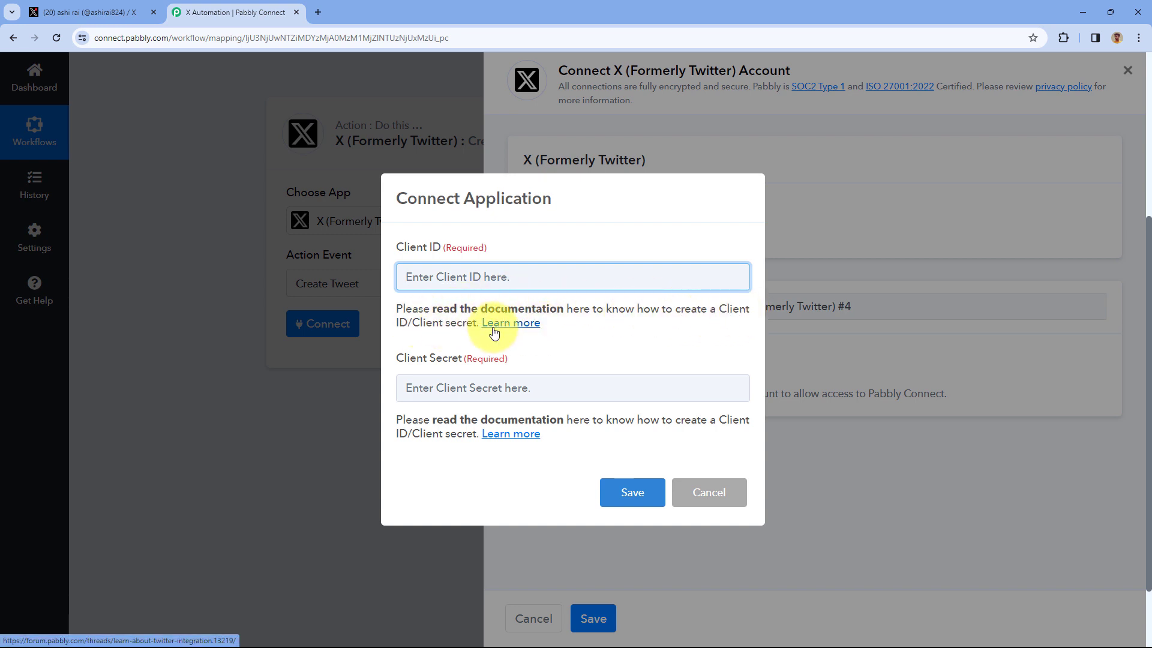
- Open the Pabbly forum guide on creating X client credentials and read through it
click(519, 328)
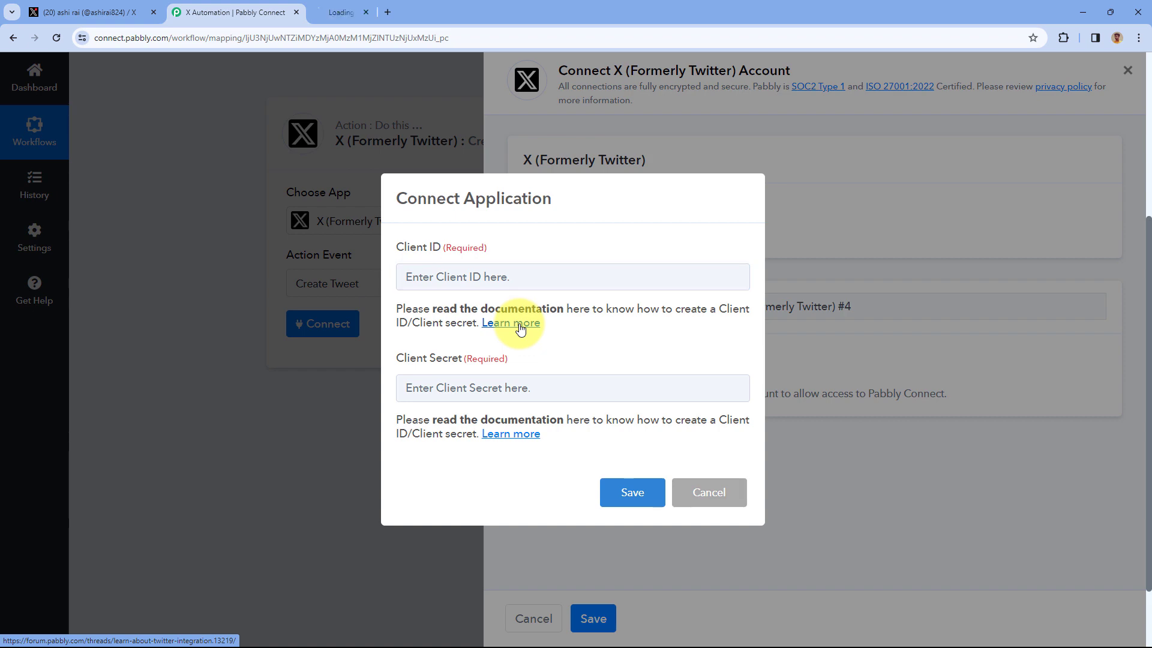
click(372, 6)
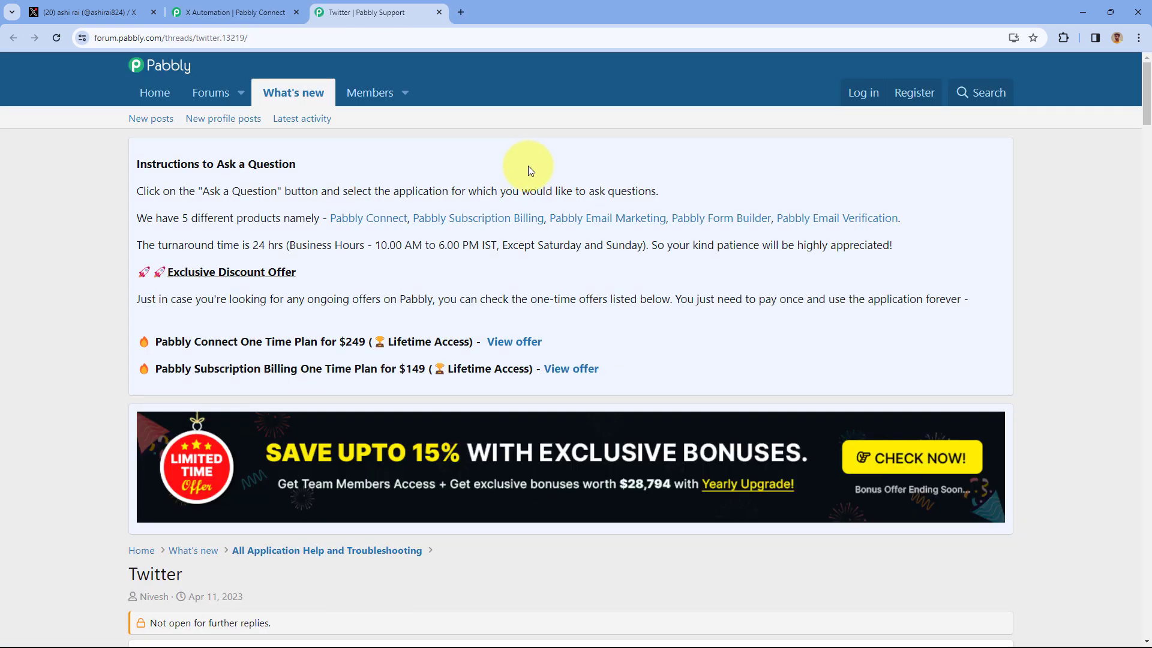
scroll(528, 165, down, 7)
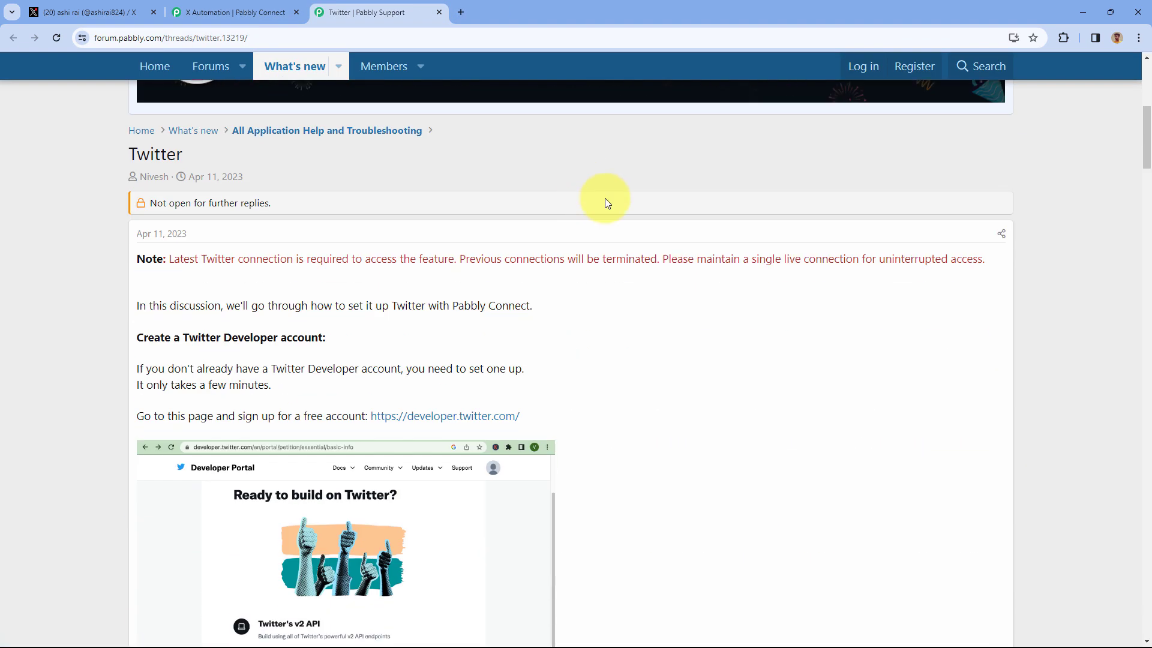
scroll(605, 203, down, 2)
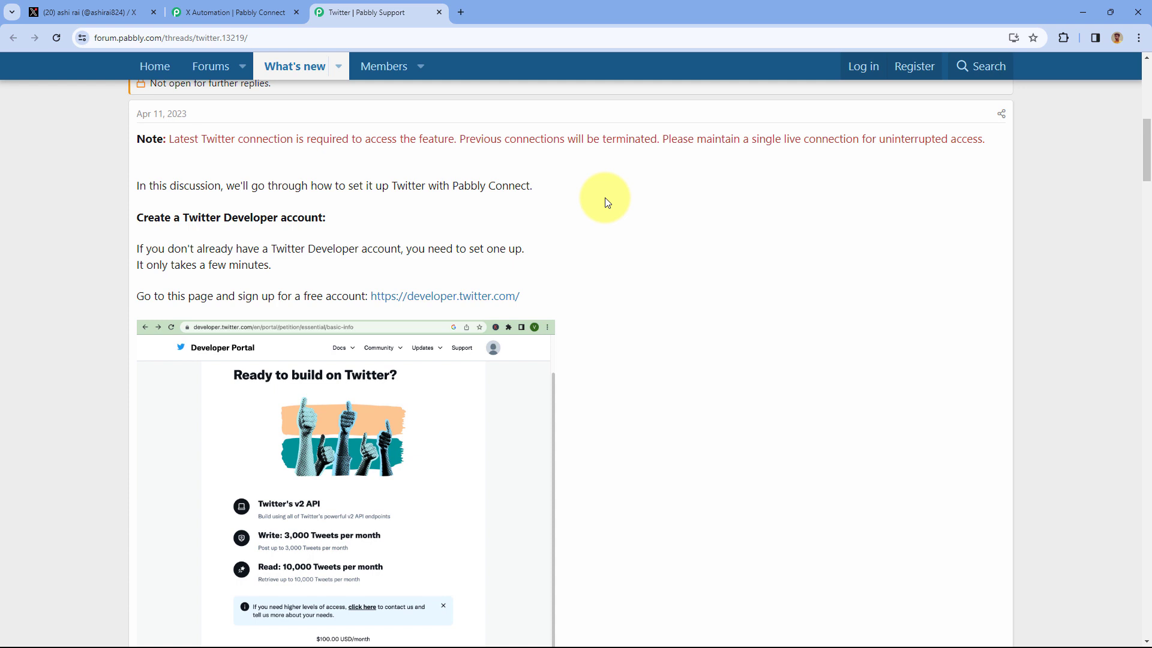
scroll(606, 203, down, 1)
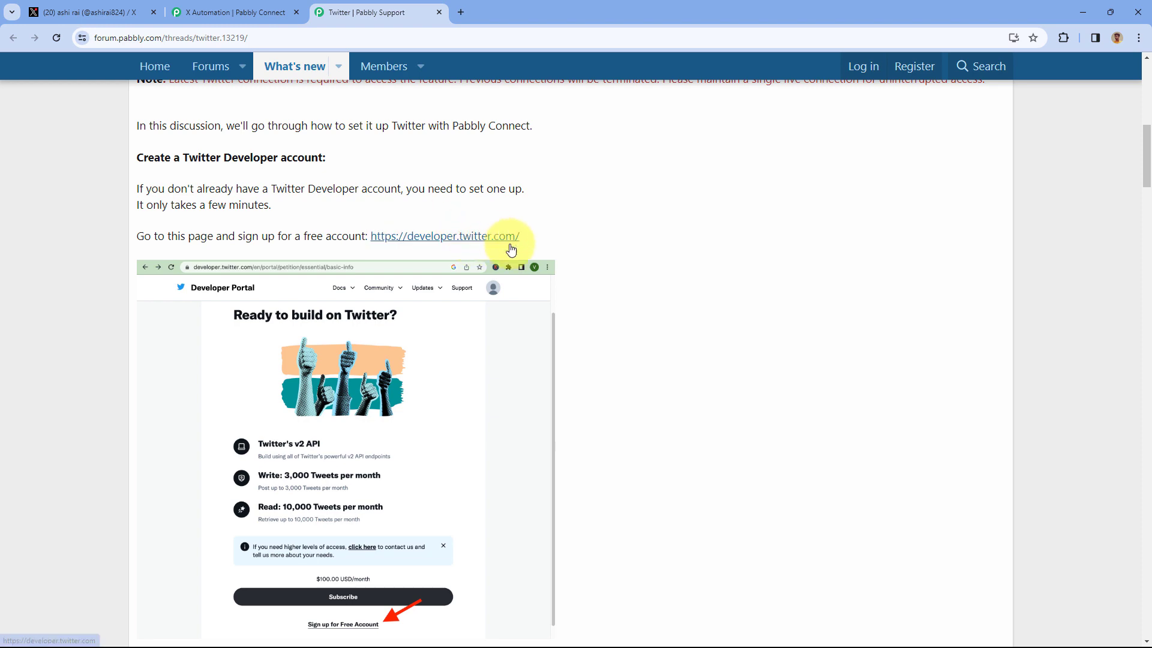
- Follow the guide's developer.twitter.com link to the X Developer Platform page
click(441, 242)
click(480, 11)
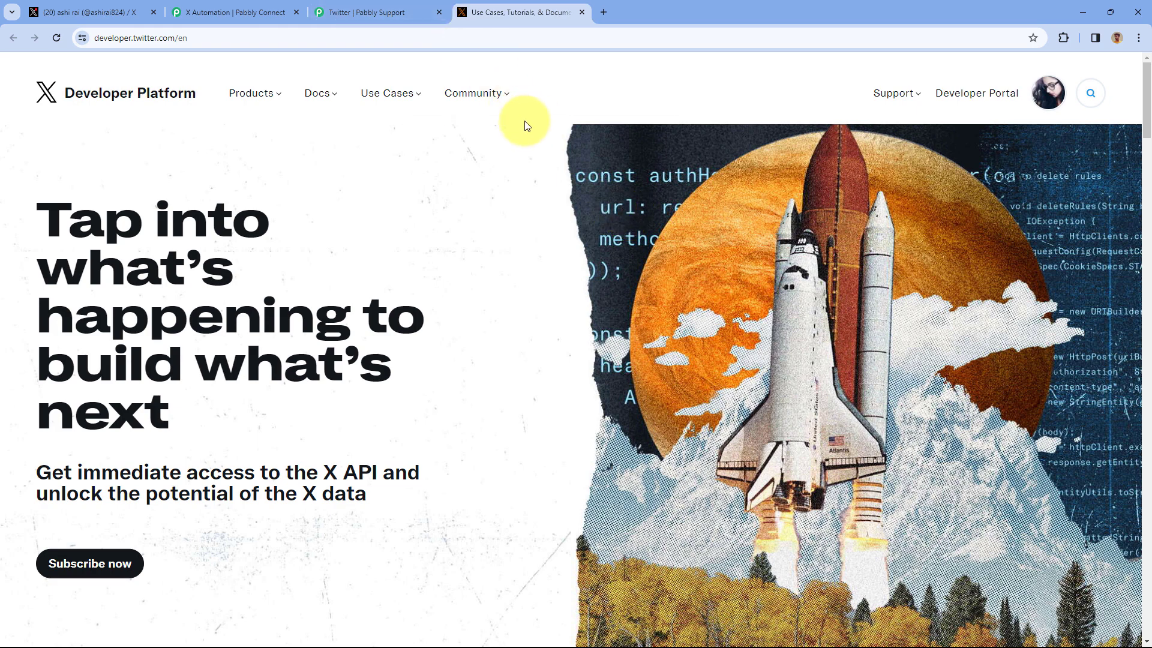
click(368, 11)
scroll(587, 210, down, 3)
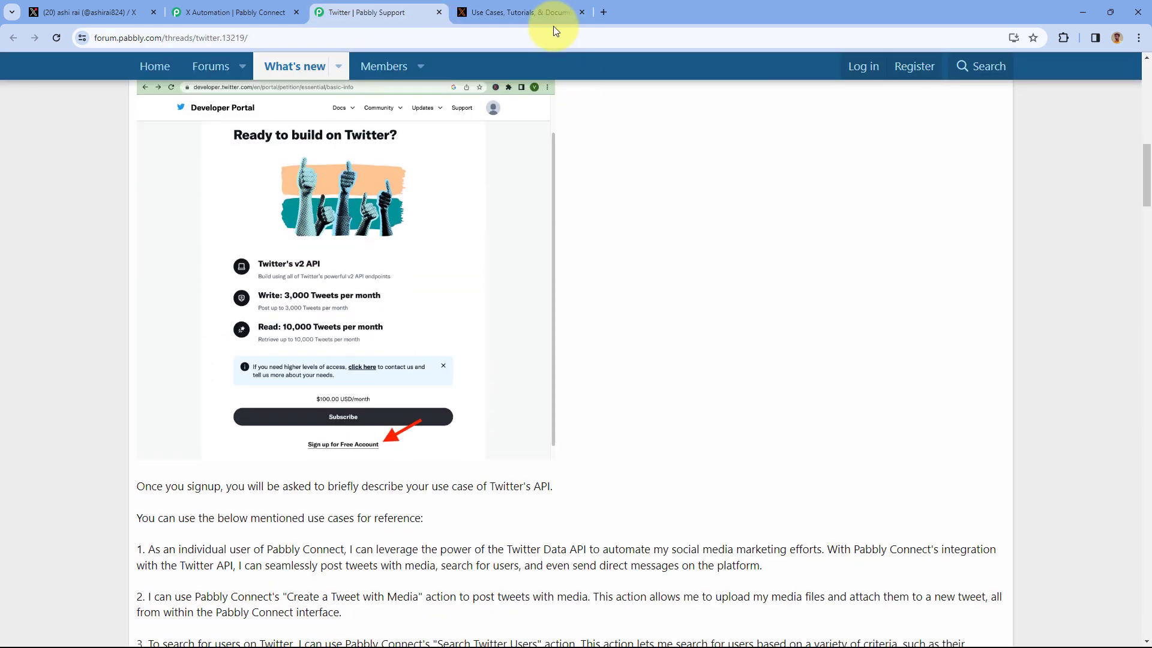
click(553, 12)
scroll(628, 147, down, 1)
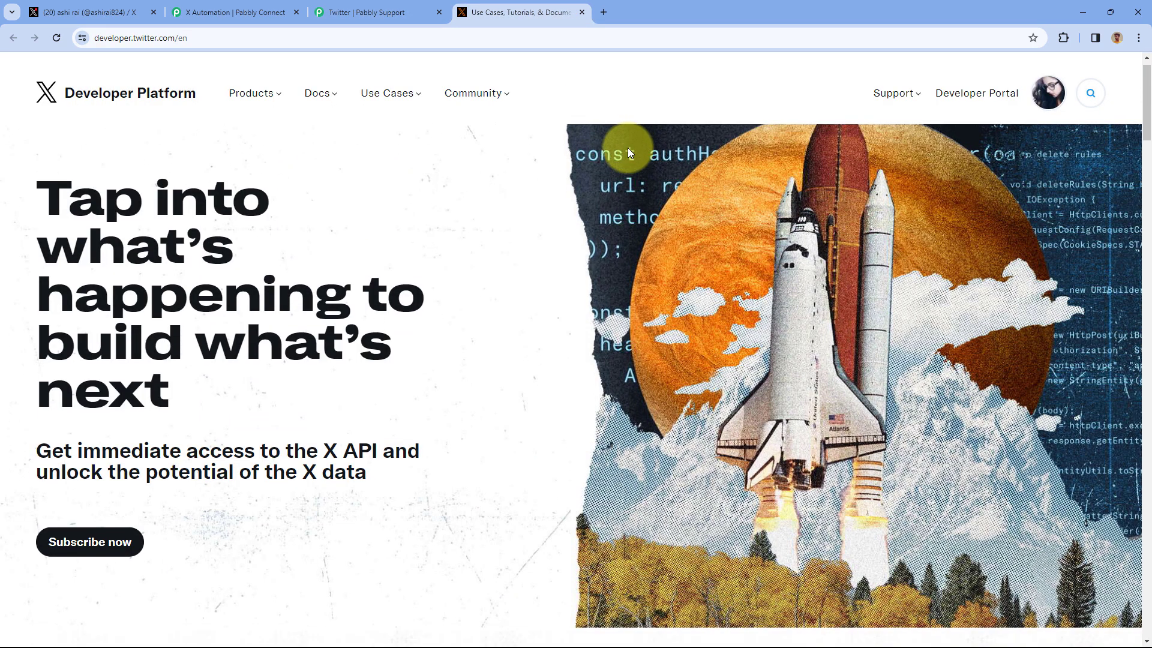
- Open the X developer portal, then go back to the forum guide's app-setup section
click(970, 102)
click(420, 11)
scroll(635, 245, down, 5)
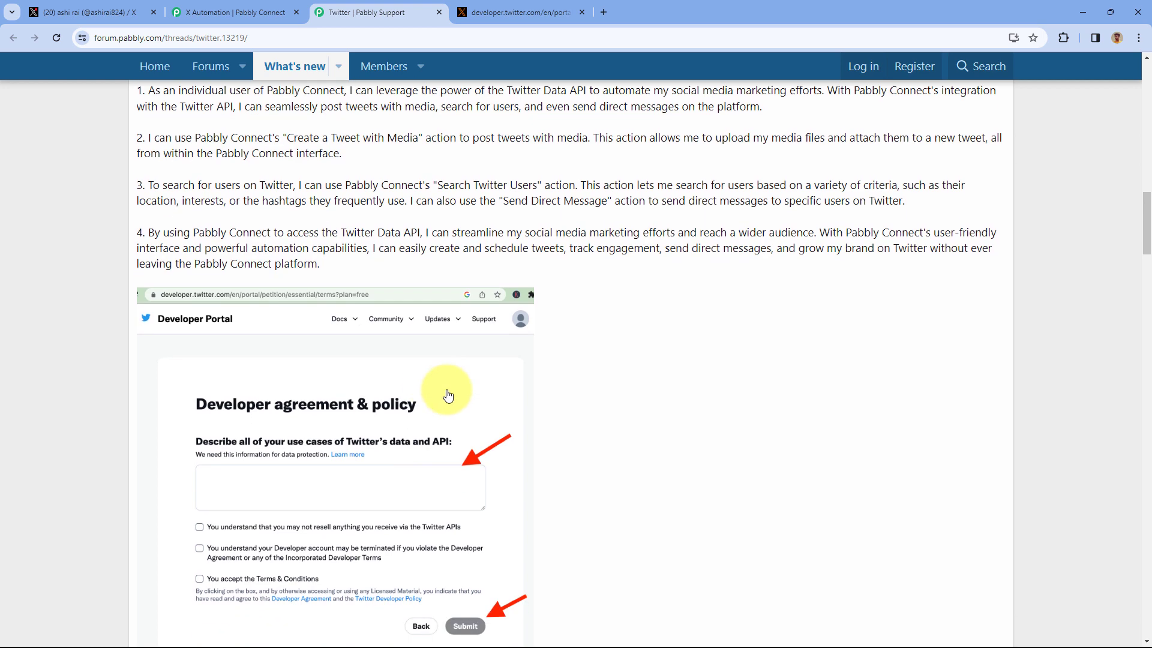
scroll(602, 279, down, 1)
scroll(599, 273, up, 4)
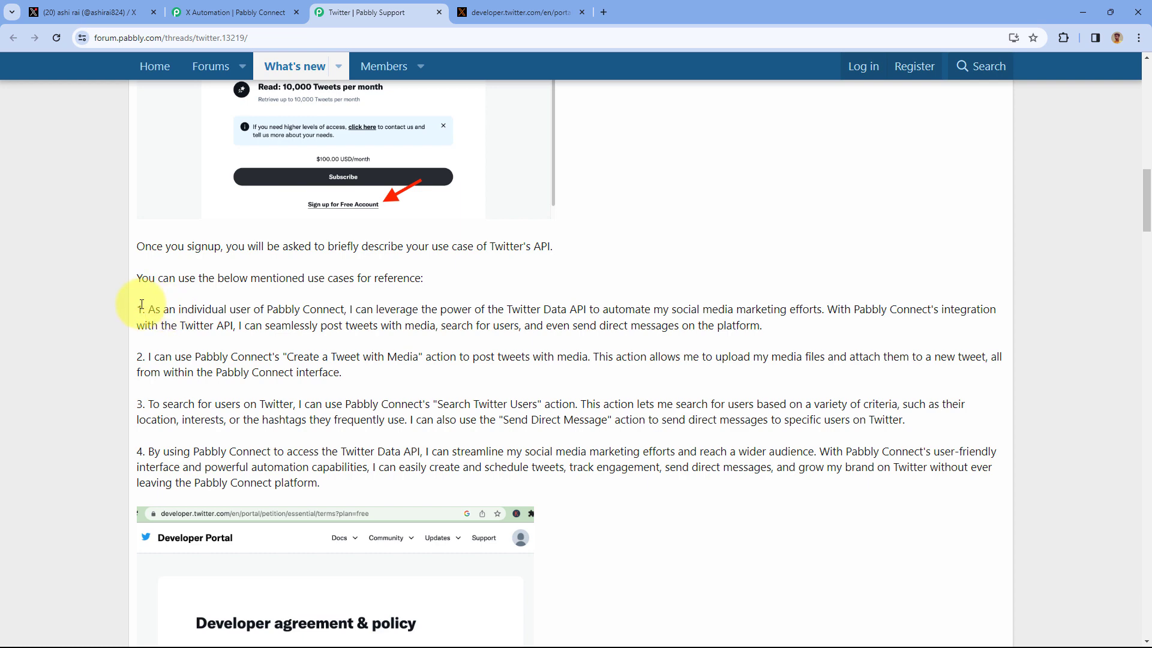
- Review the guide's sample use-case paragraphs and setup steps, then view the ConnectApp dashboard
drag(140, 309, 442, 487)
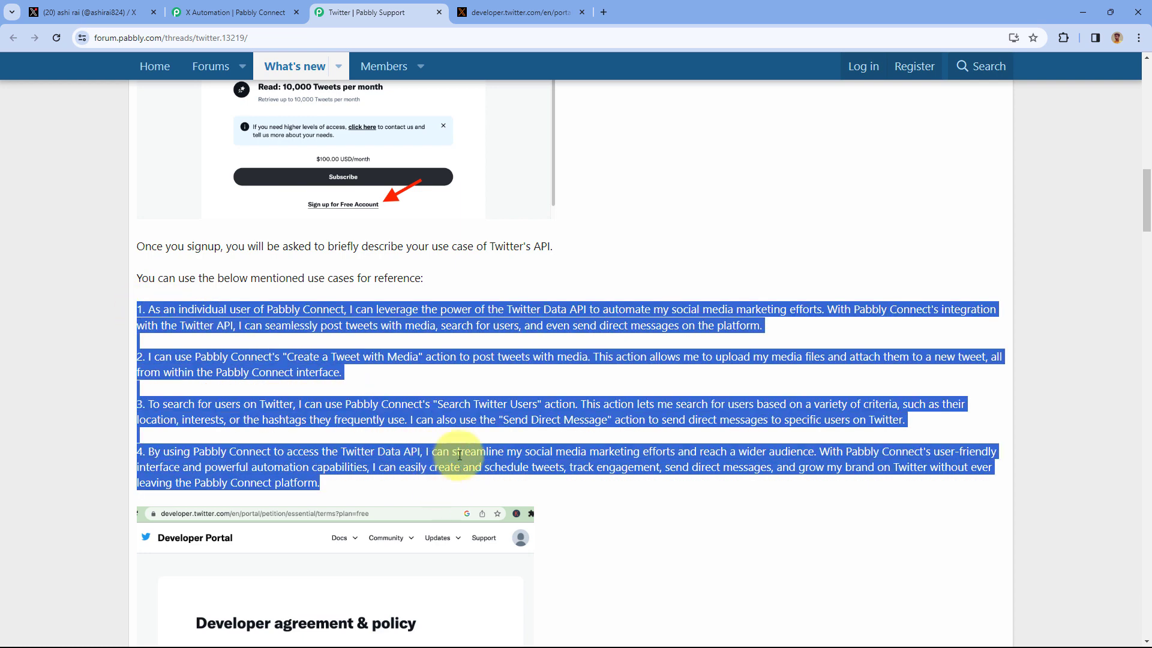
click(534, 377)
scroll(534, 377, down, 3)
scroll(536, 382, down, 2)
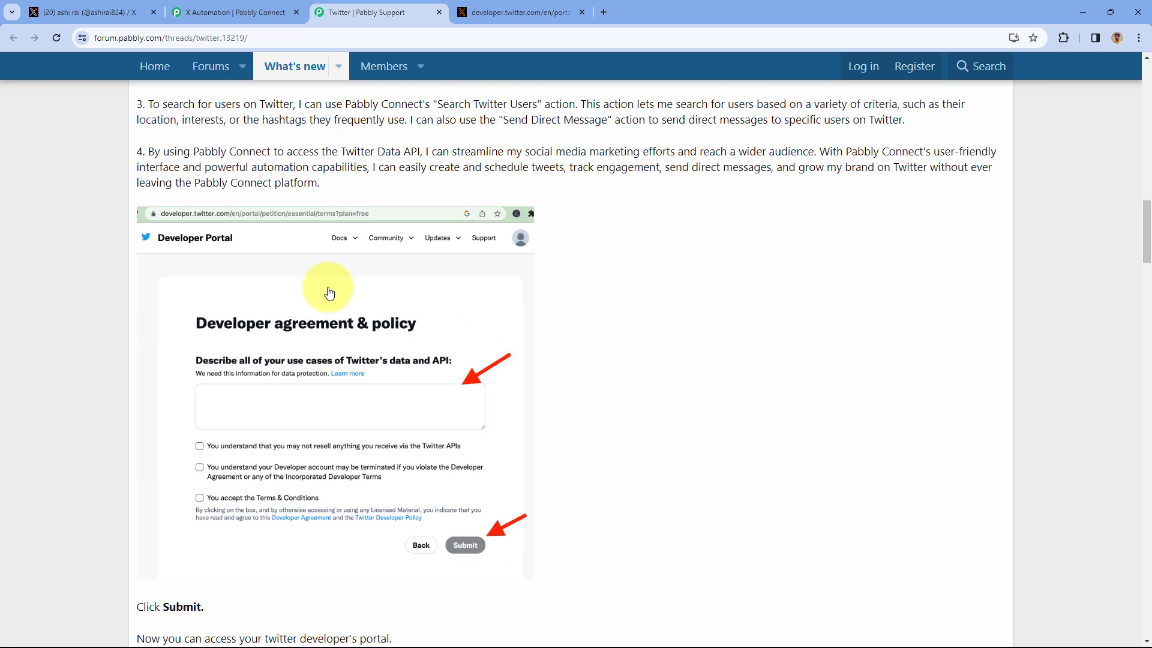
scroll(452, 308, down, 3)
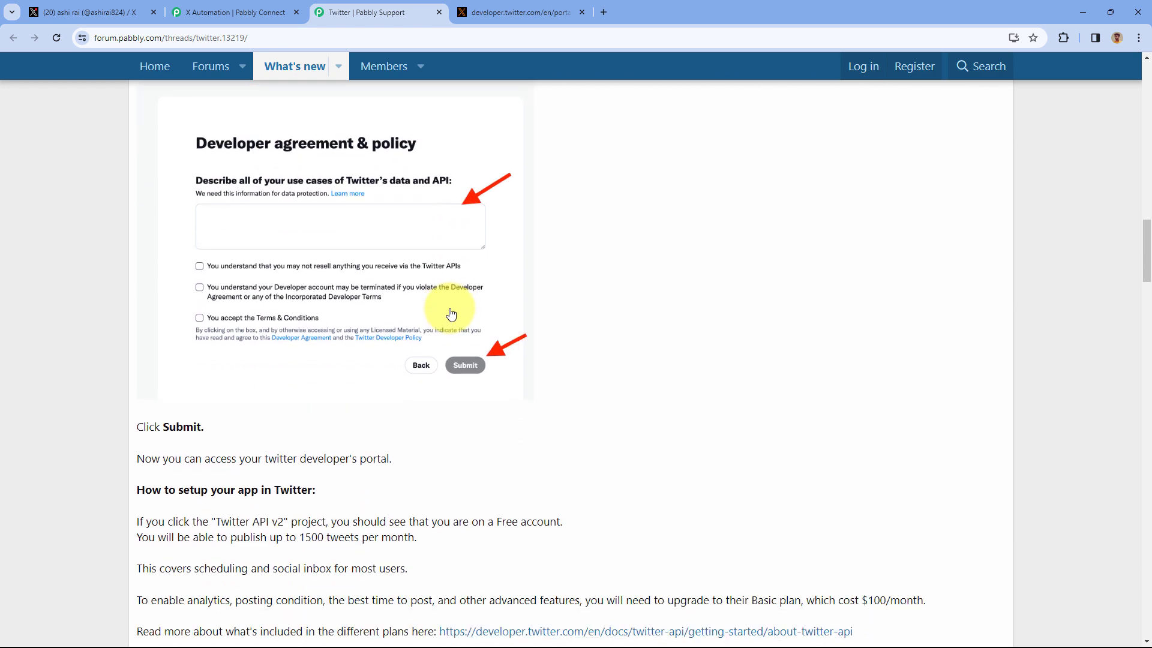
scroll(548, 298, up, 1)
scroll(513, 286, down, 2)
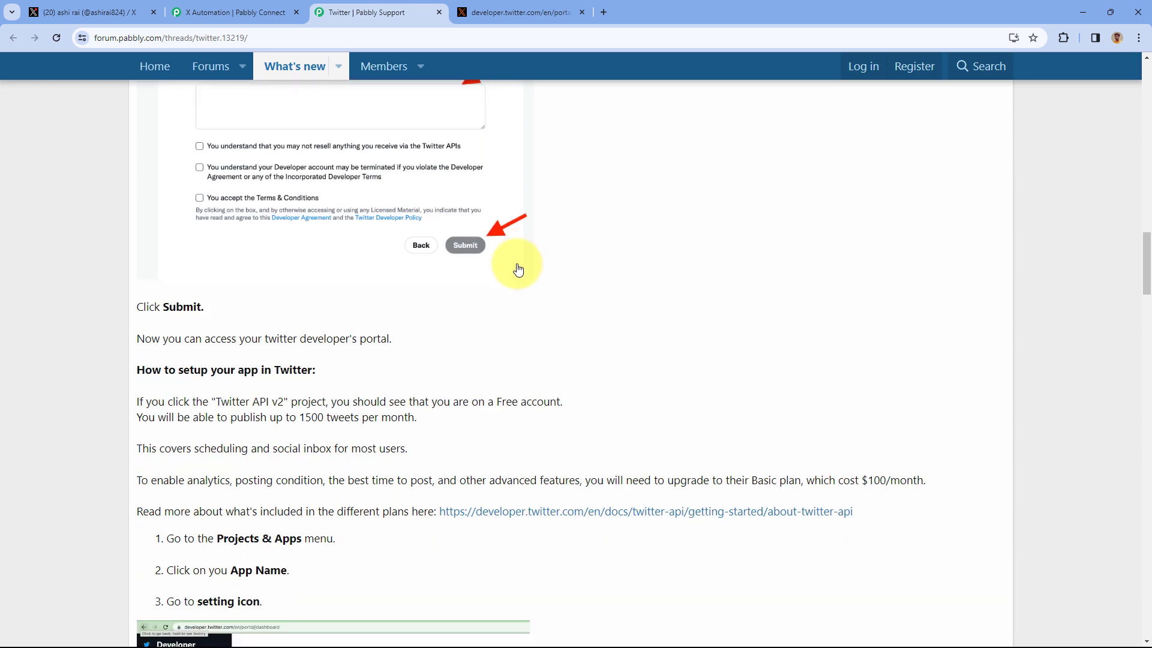
scroll(520, 270, down, 1)
click(520, 12)
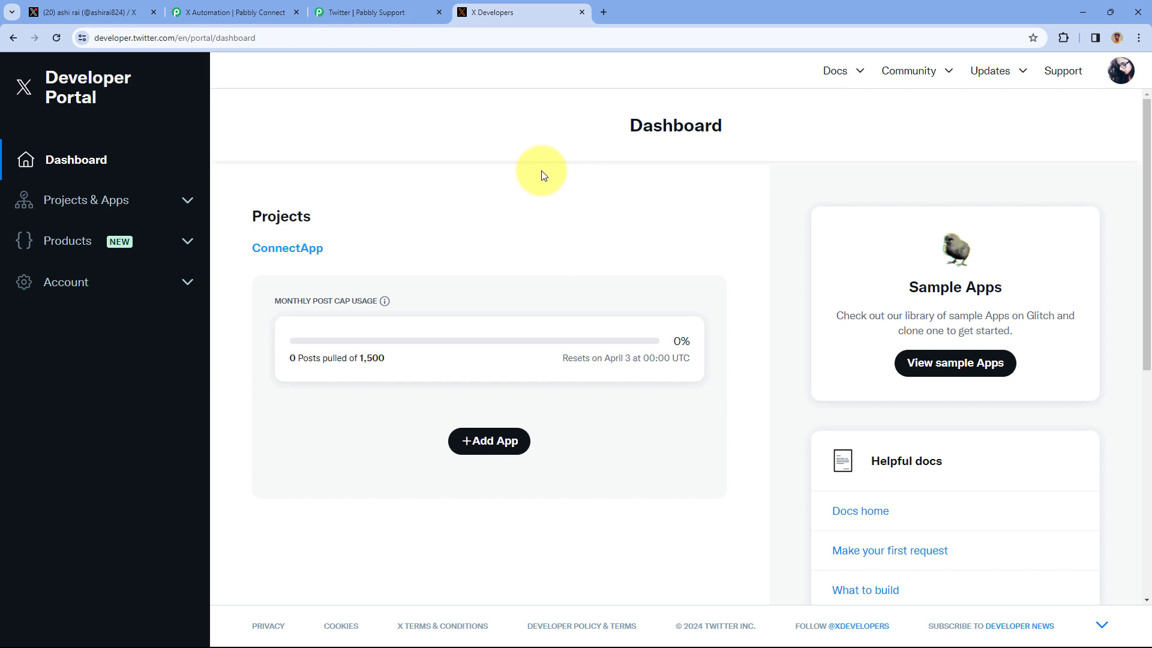
- Create a ConnectApp app named 'Pabbly Connect Video' and review its generated keys
click(480, 450)
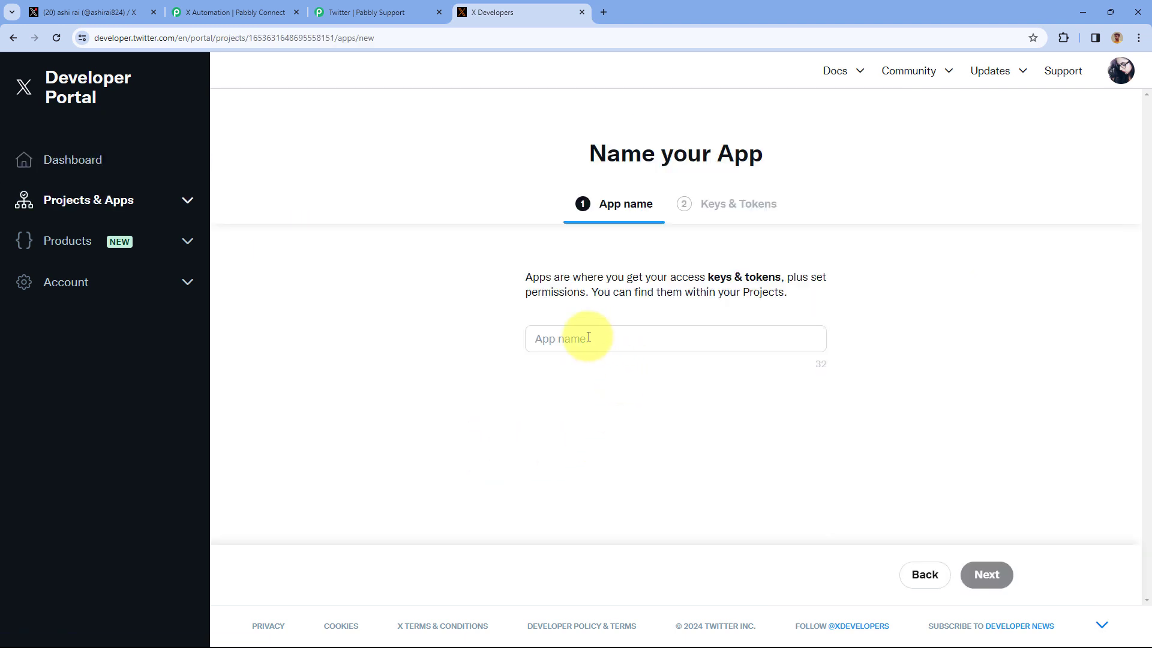
click(588, 337)
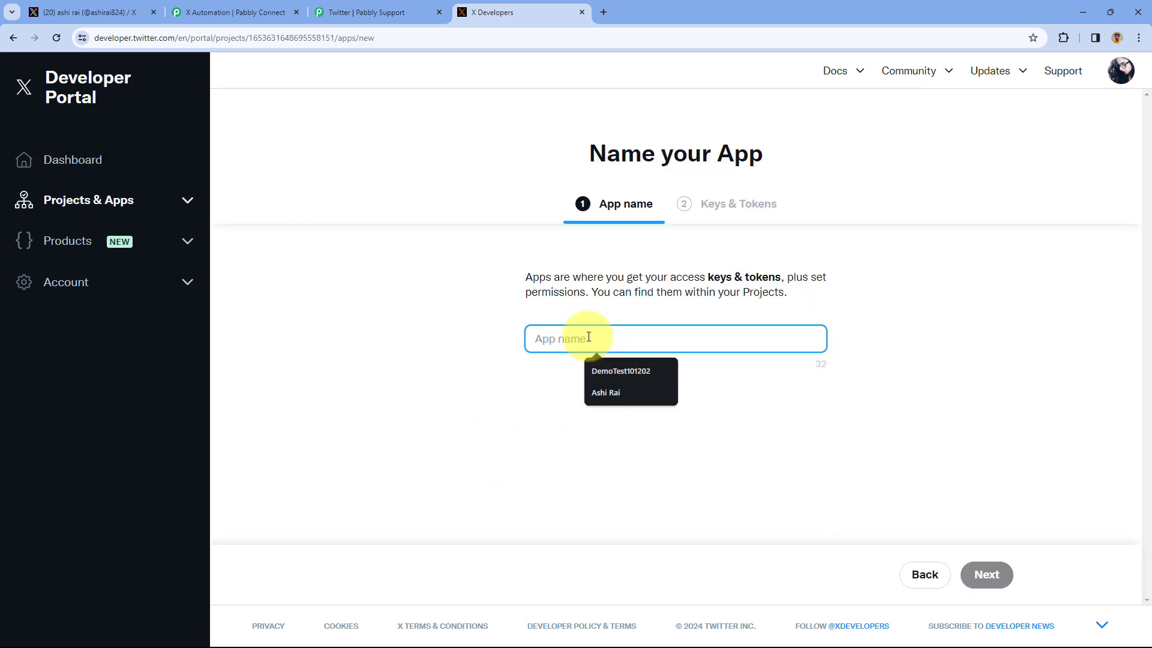
text(Pabbl)
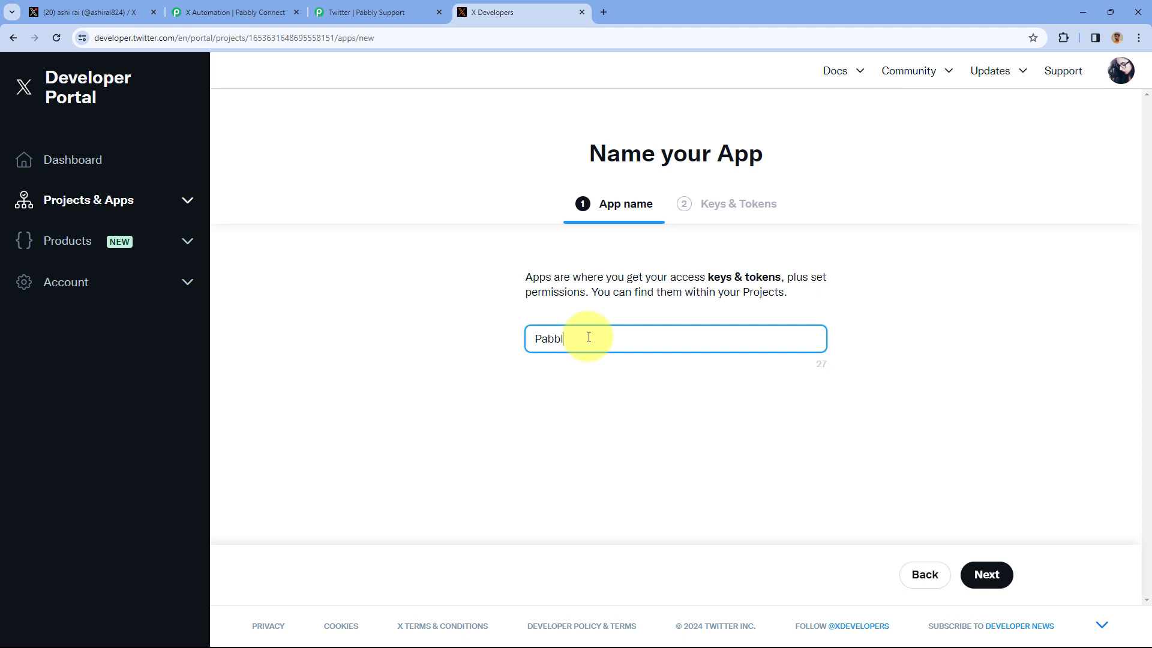
text(y Connect Video)
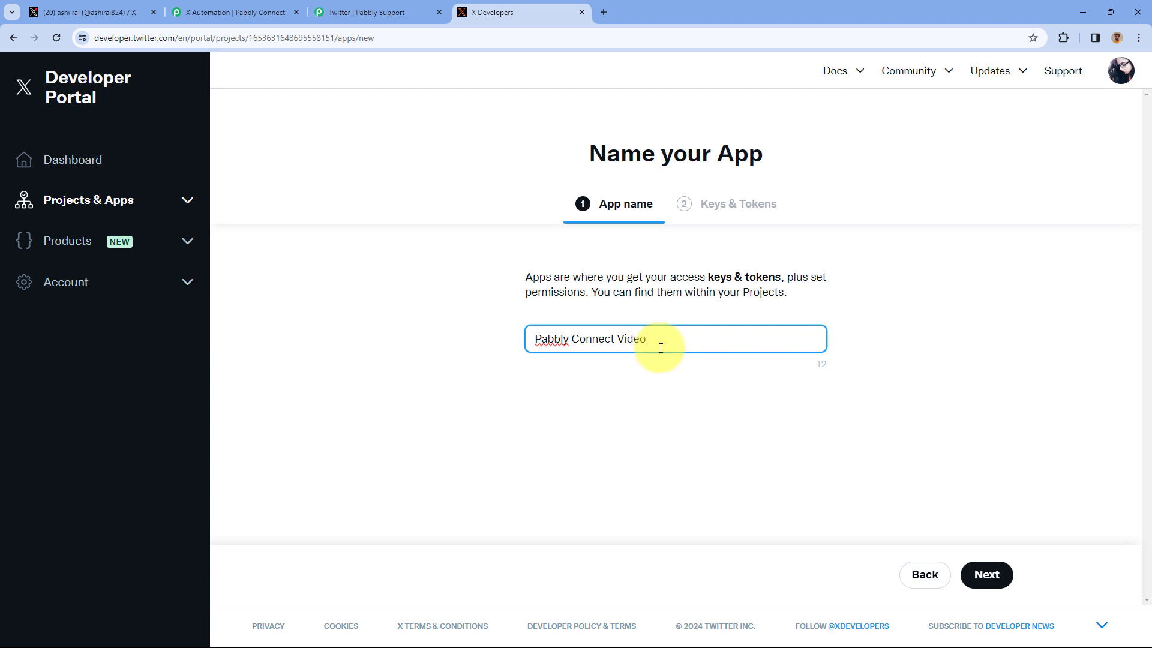
click(991, 575)
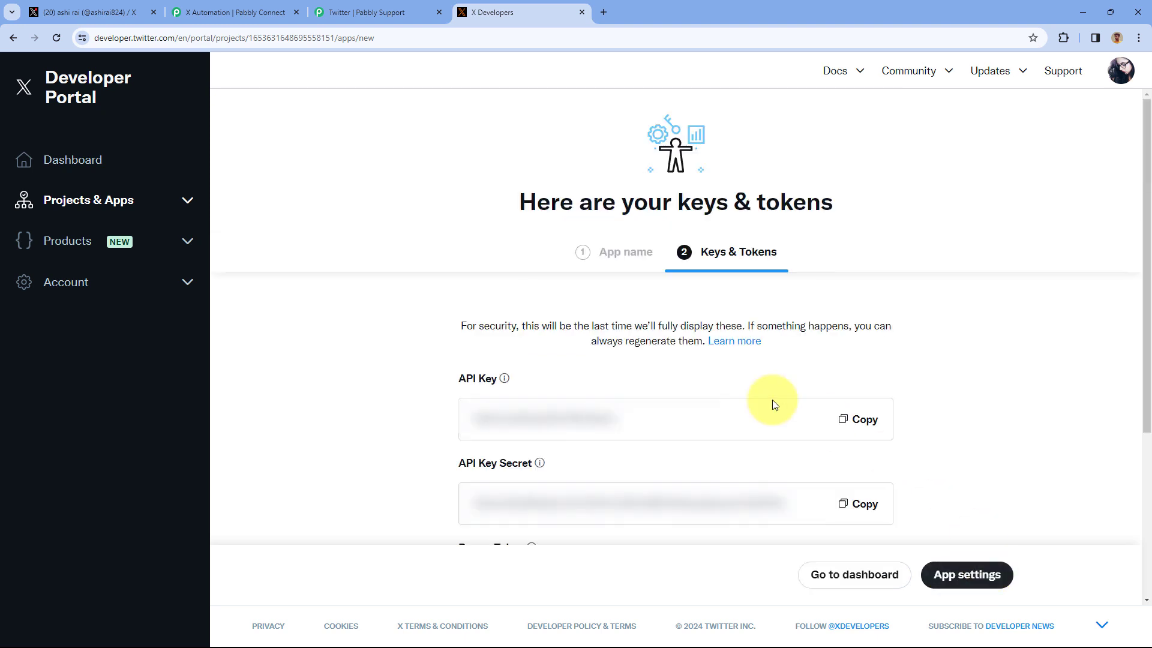
scroll(780, 408, down, 2)
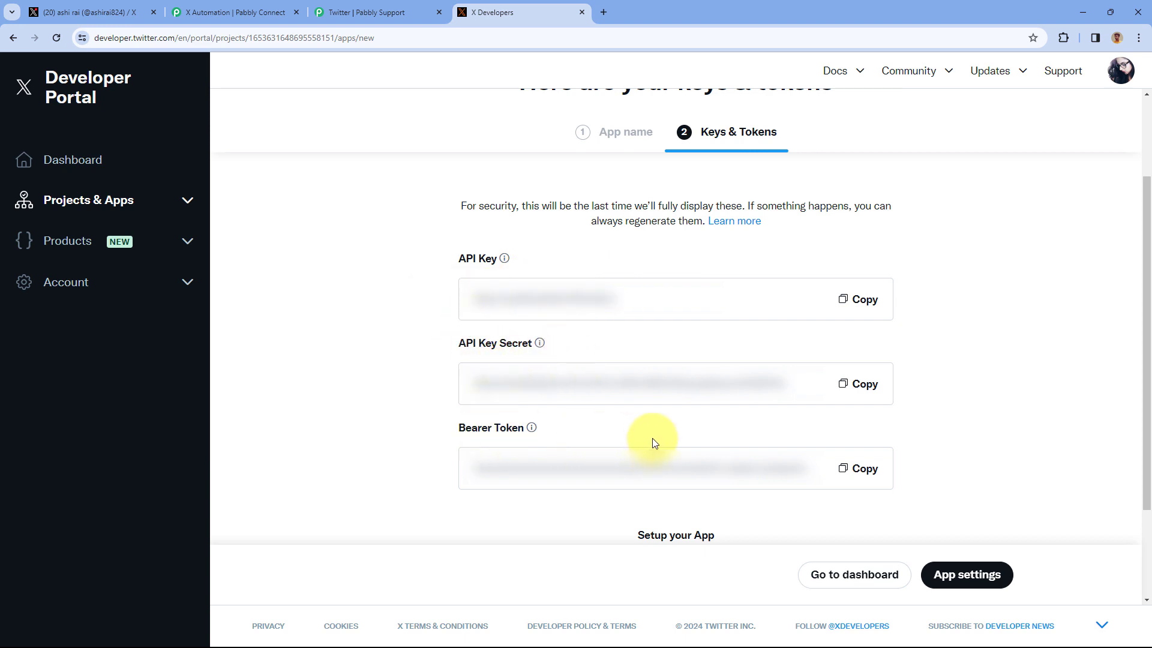
scroll(641, 404, down, 2)
scroll(600, 372, up, 2)
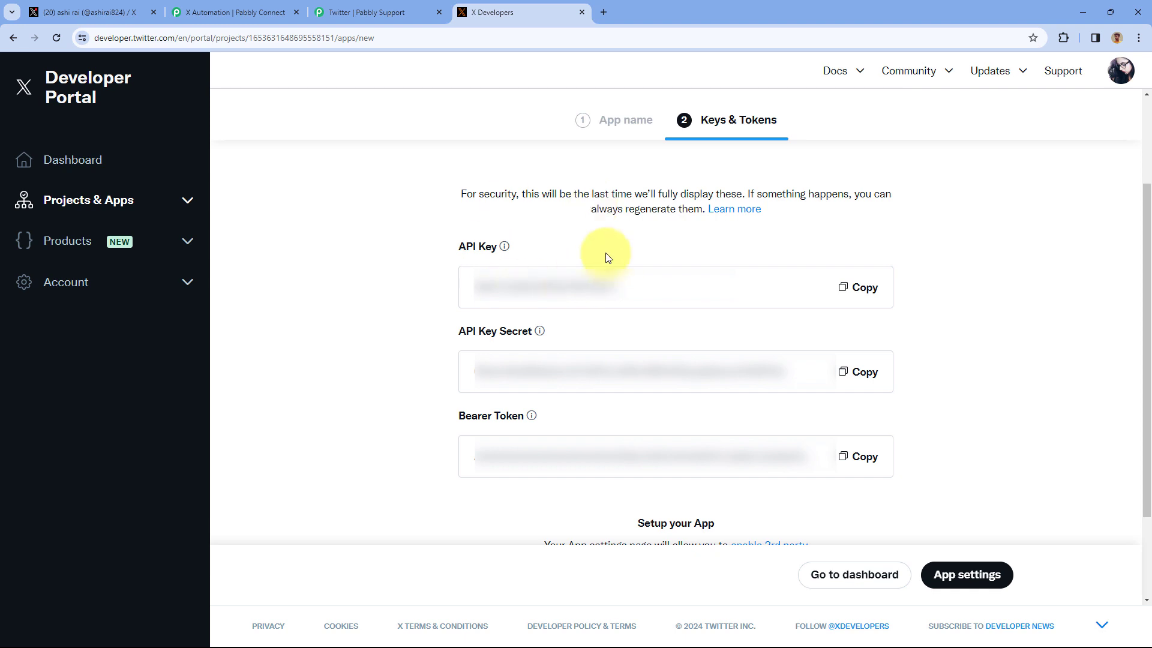
click(379, 6)
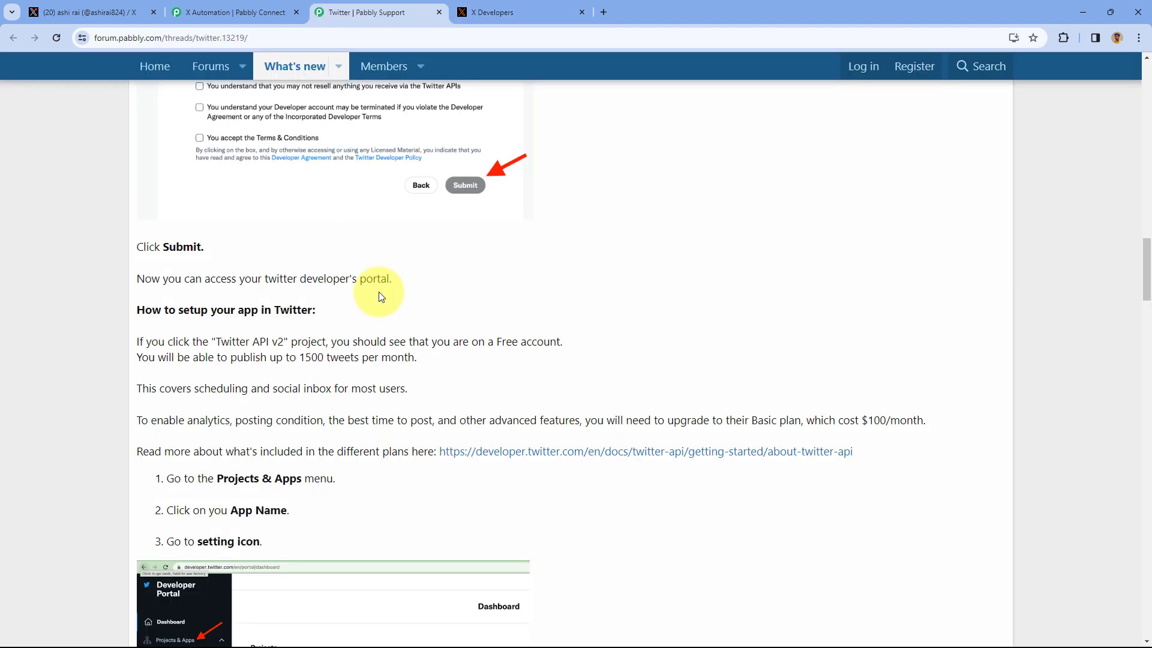
scroll(330, 193, down, 7)
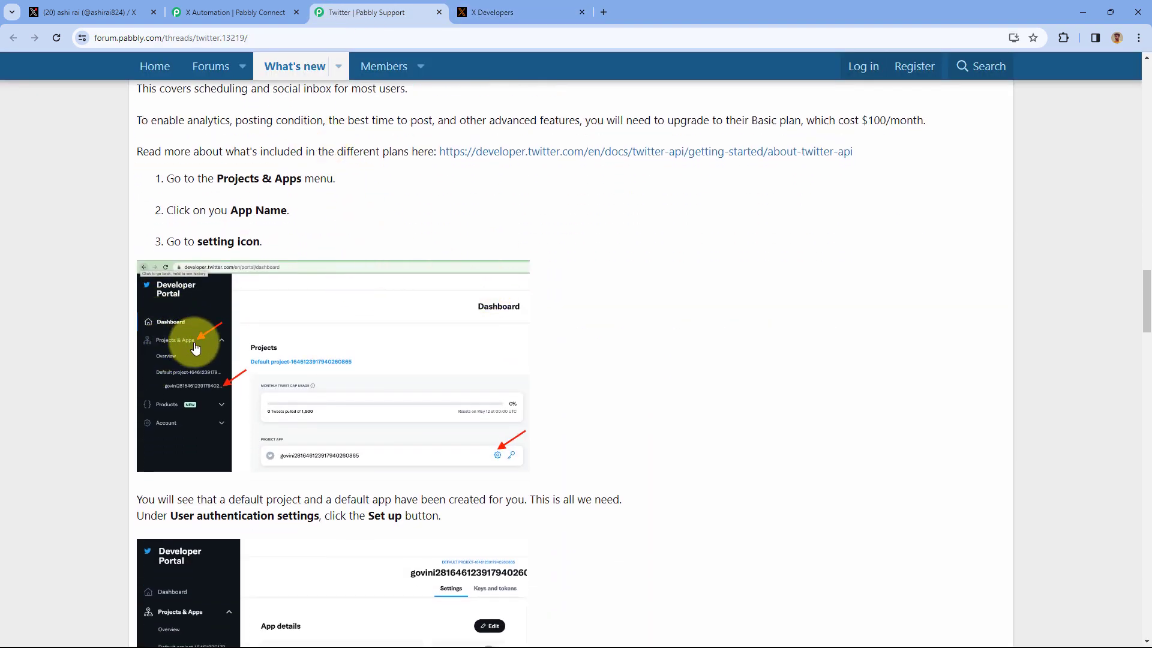
scroll(407, 309, down, 2)
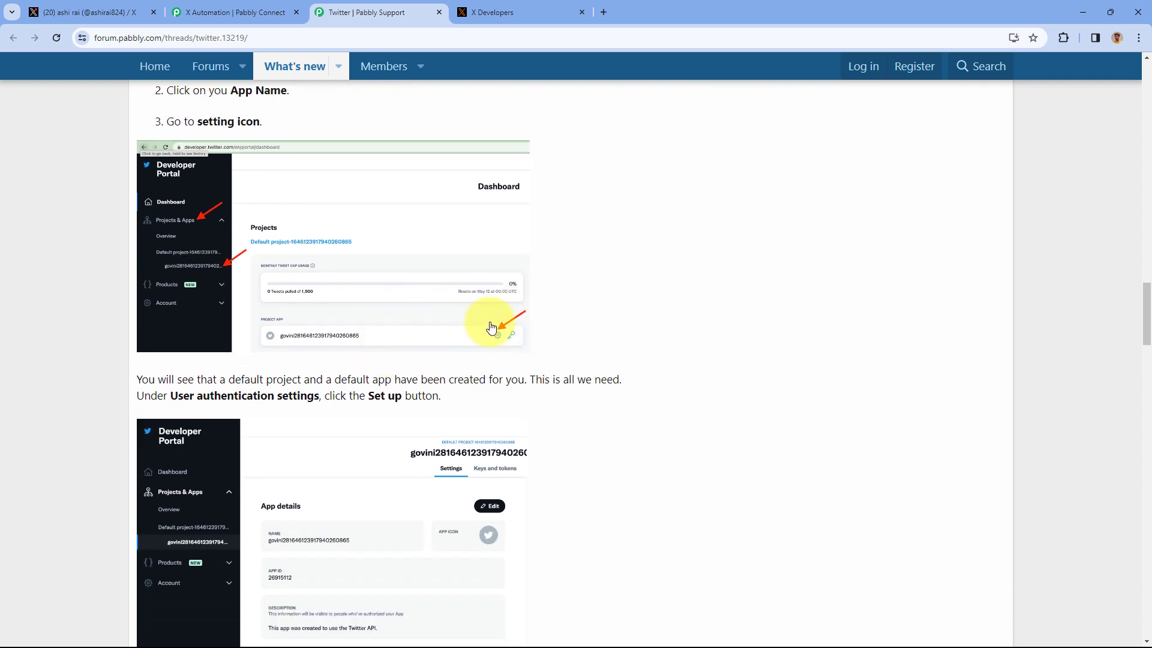
click(522, 12)
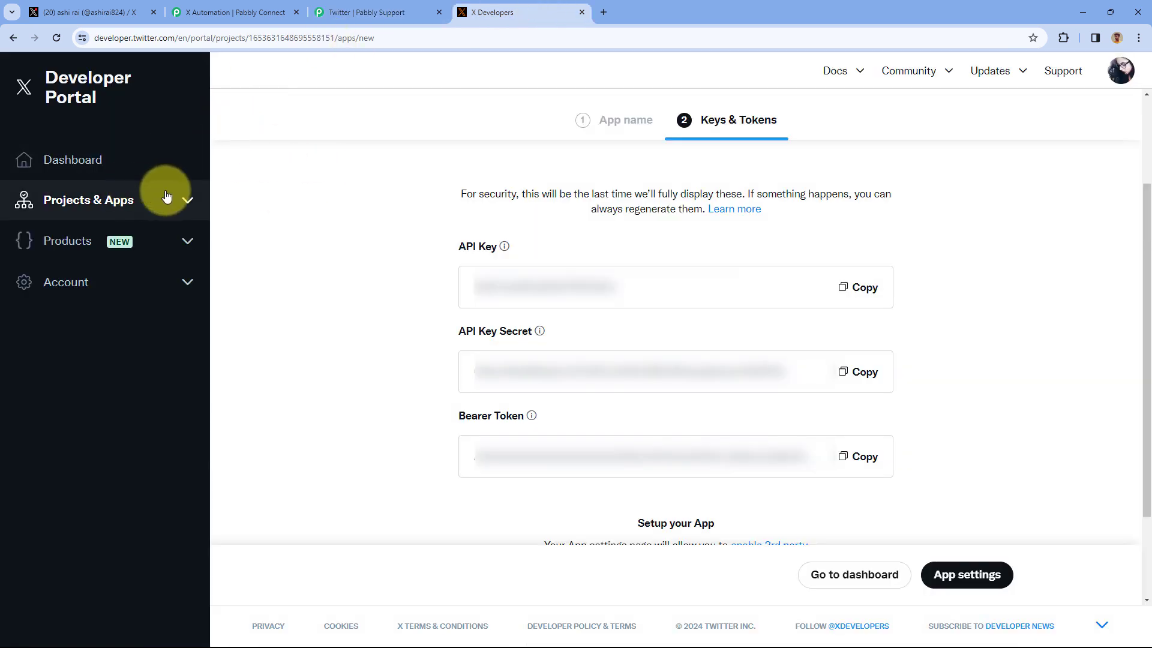
- Set up Pabbly Connect Video's user authentication: Read and write and Direct message, Web App/Bot type
click(185, 199)
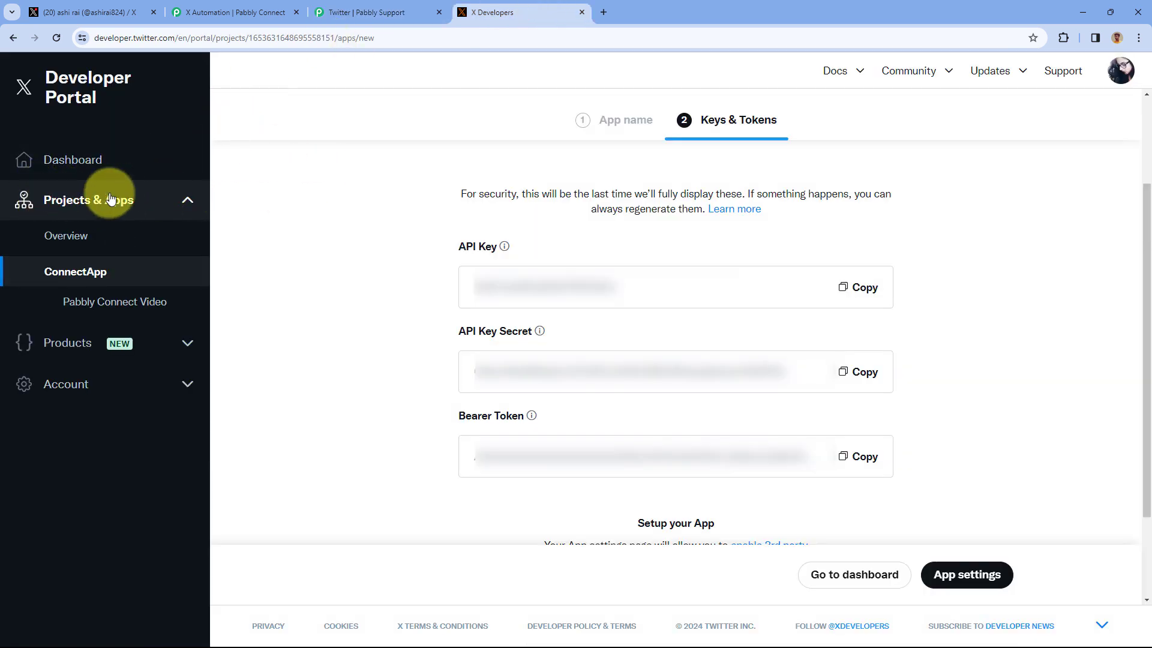
click(130, 309)
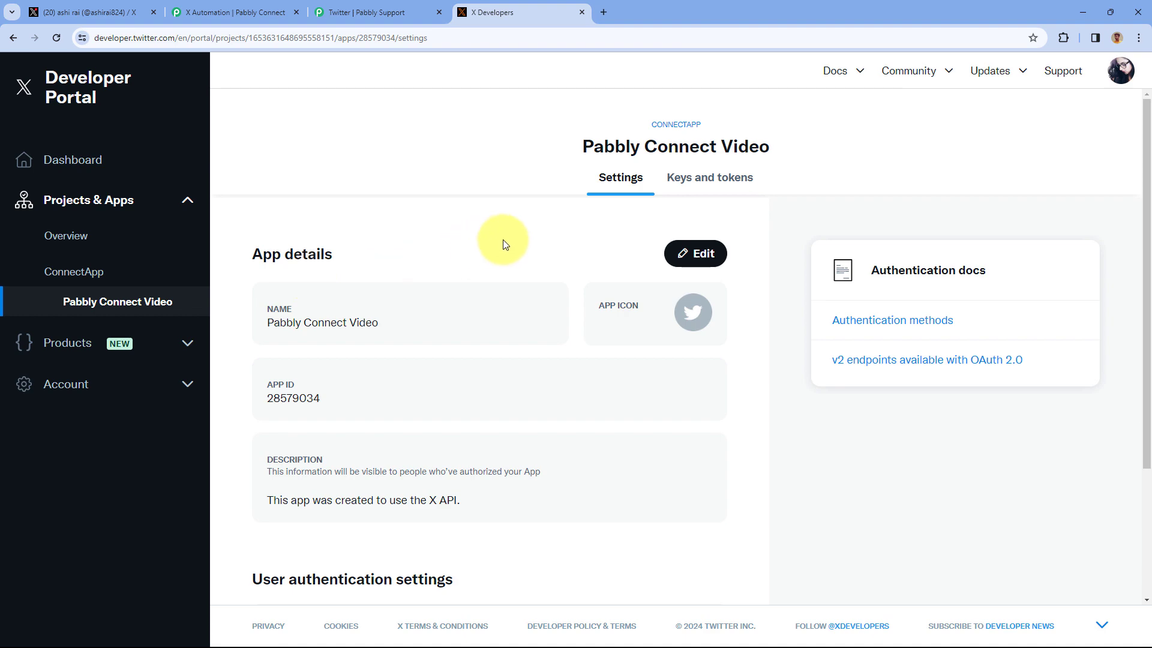
scroll(571, 252, down, 3)
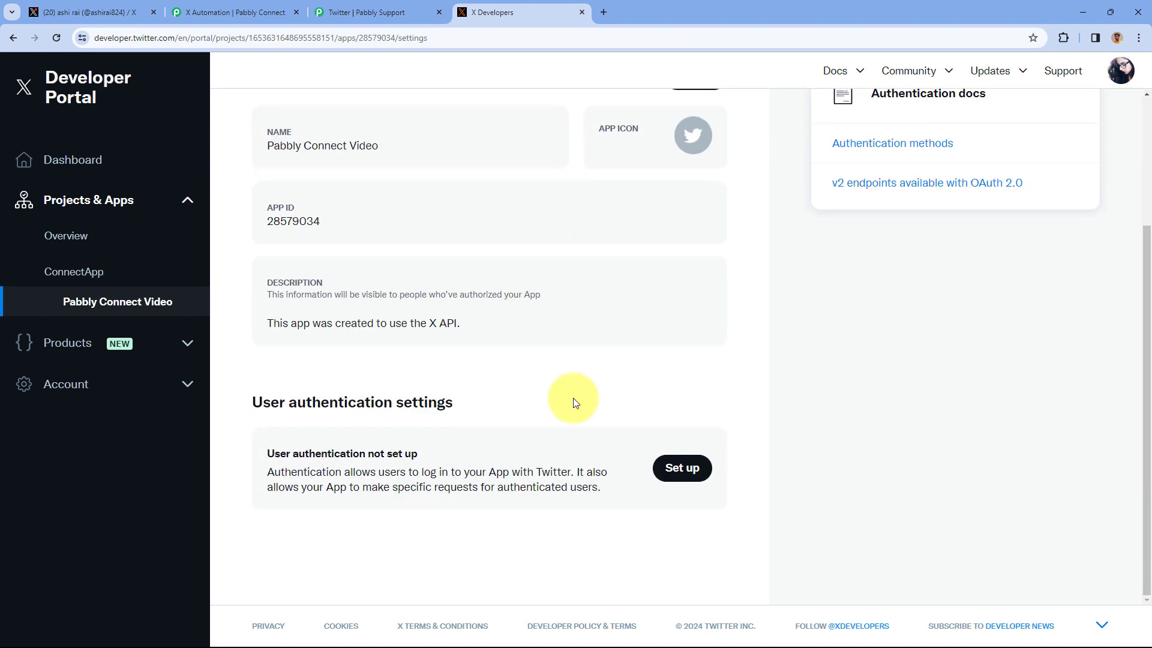
click(684, 471)
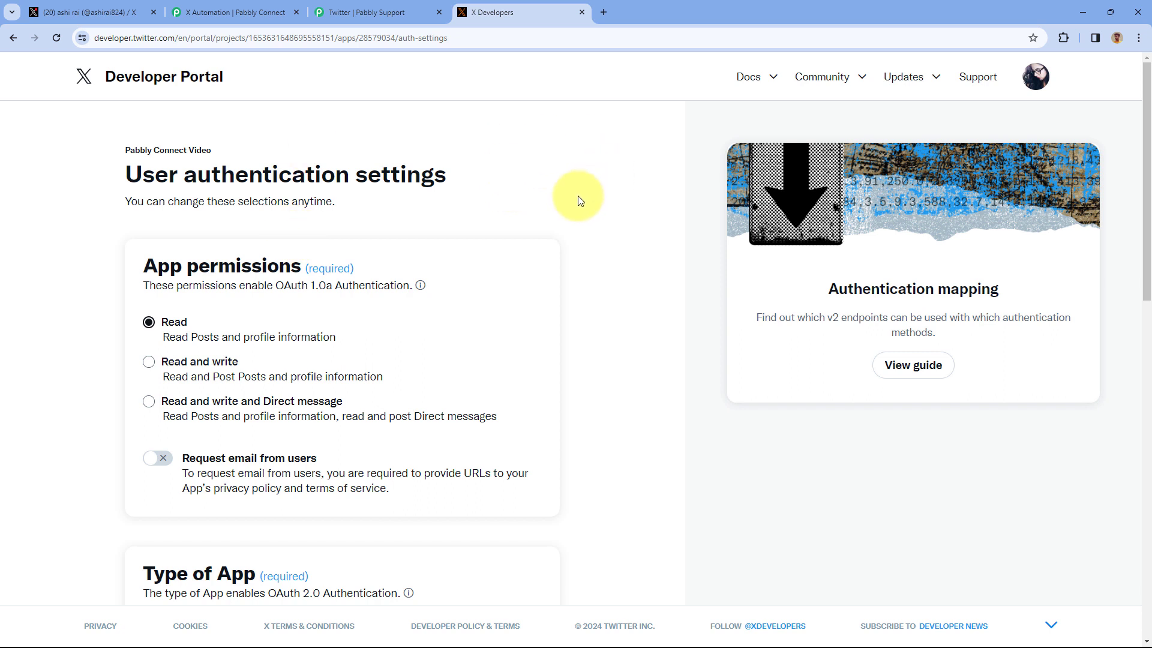
scroll(570, 198, down, 2)
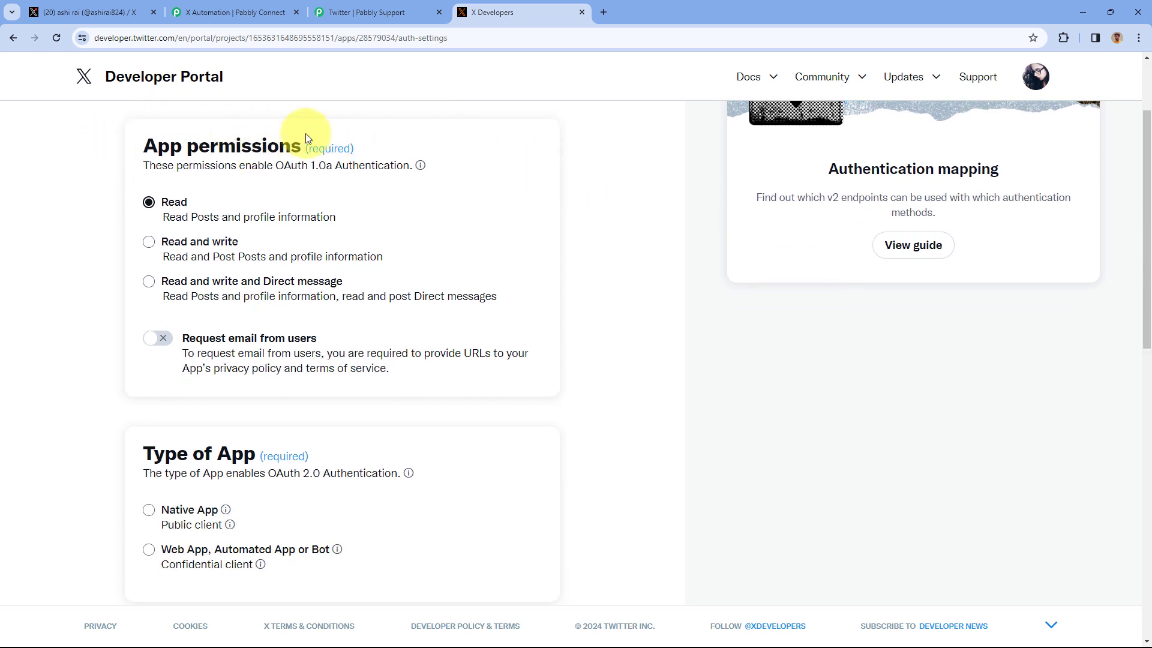
click(150, 284)
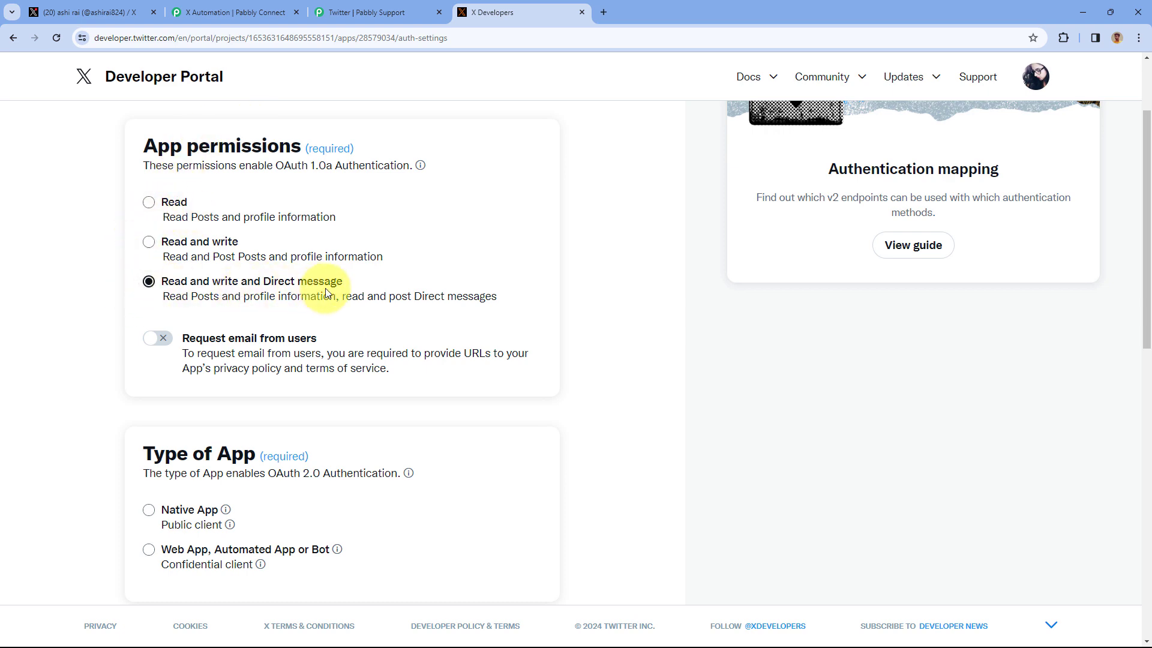
scroll(534, 240, down, 4)
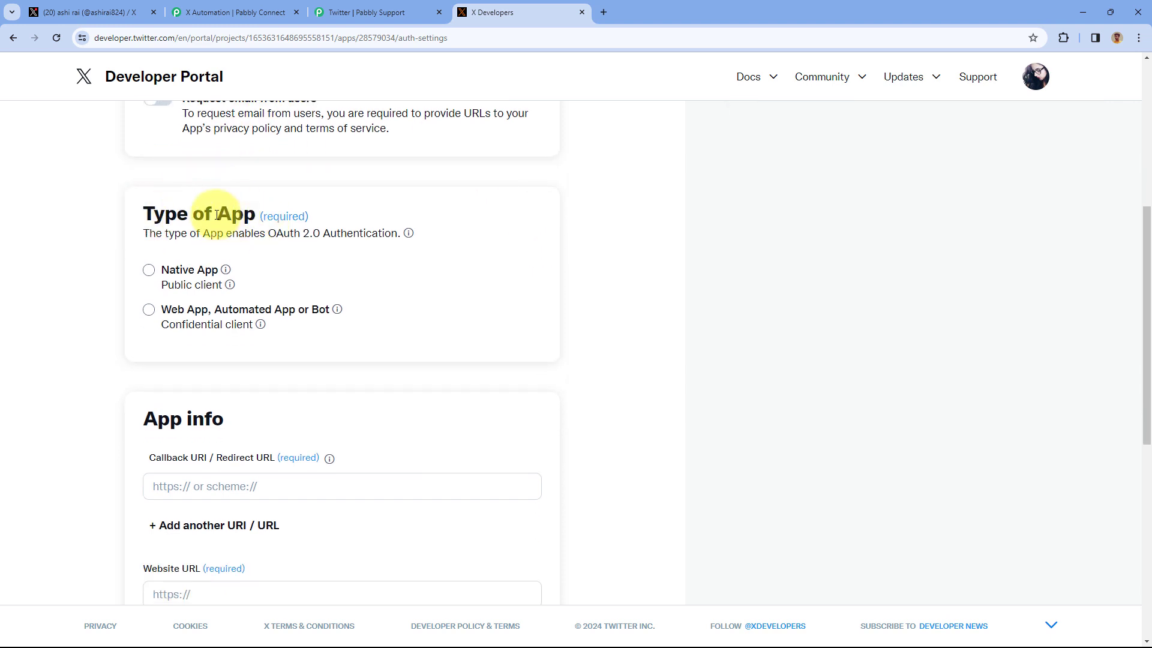
click(148, 311)
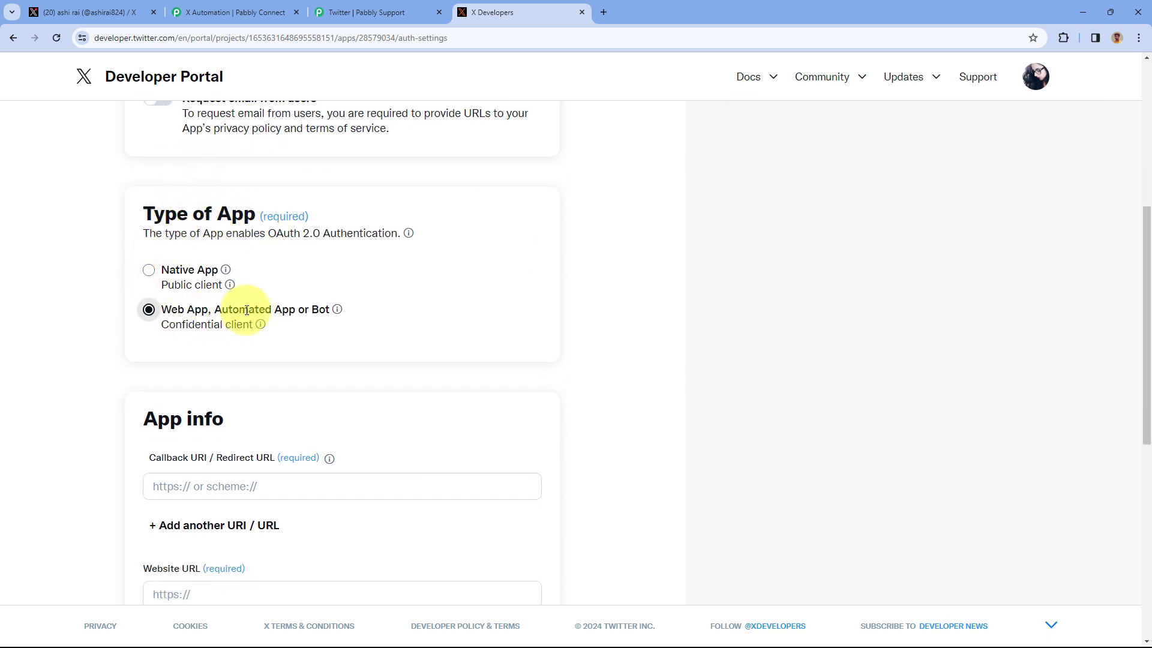
- Check the forum guide's next steps against the authentication settings page
click(378, 12)
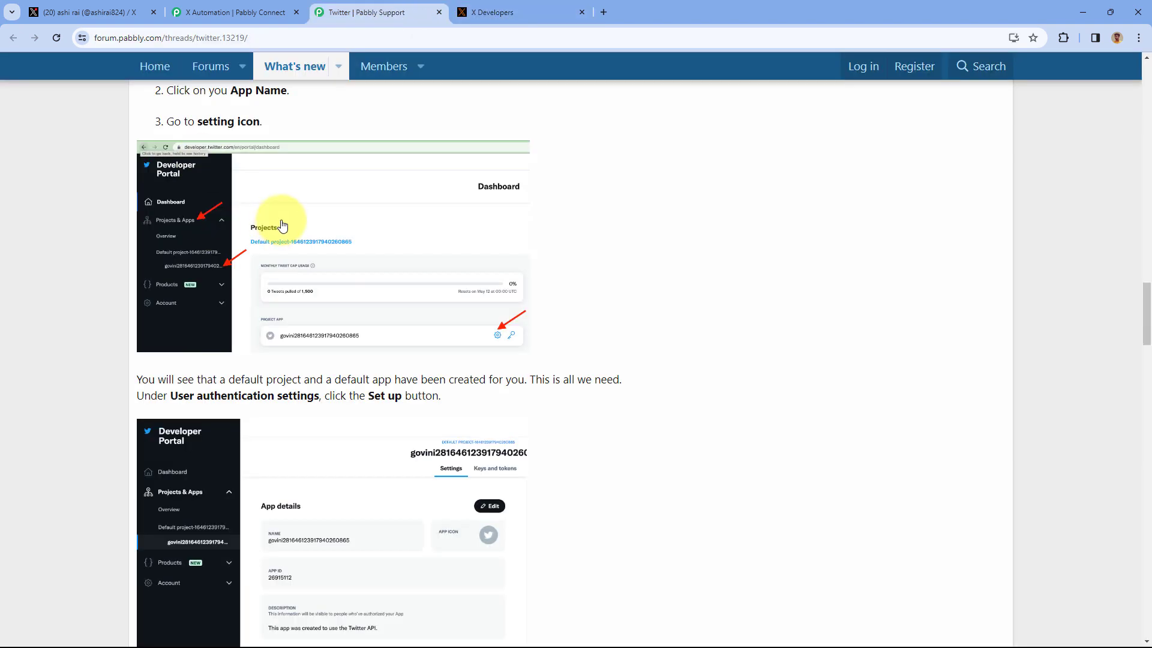
scroll(276, 225, down, 8)
scroll(279, 222, down, 6)
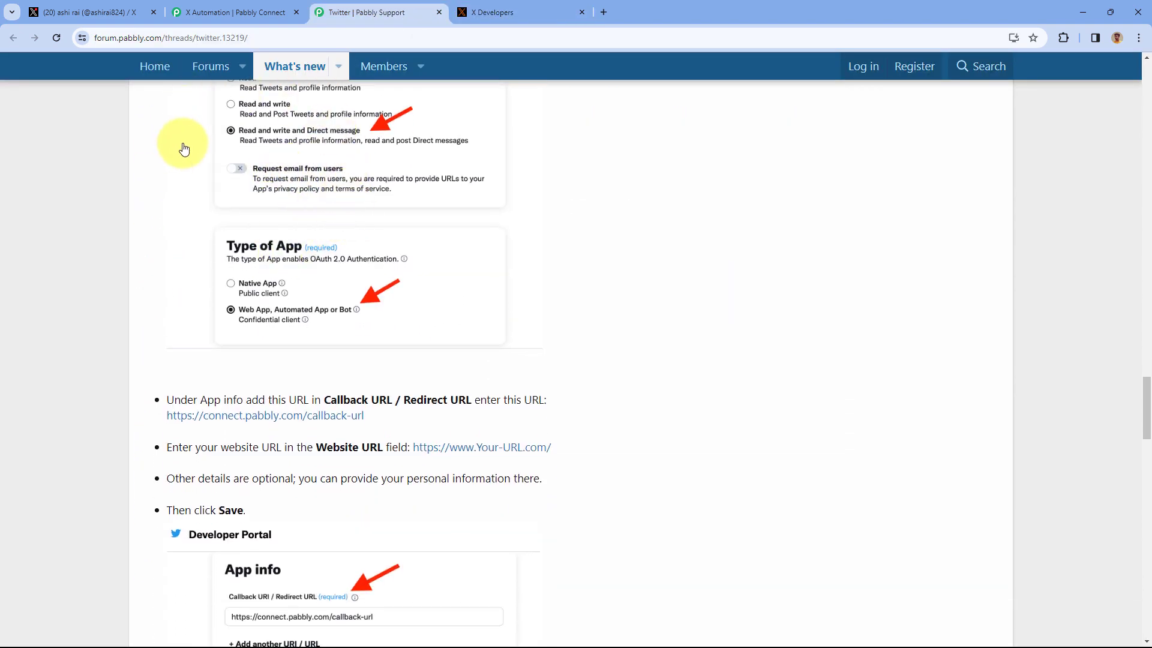
scroll(164, 238, down, 3)
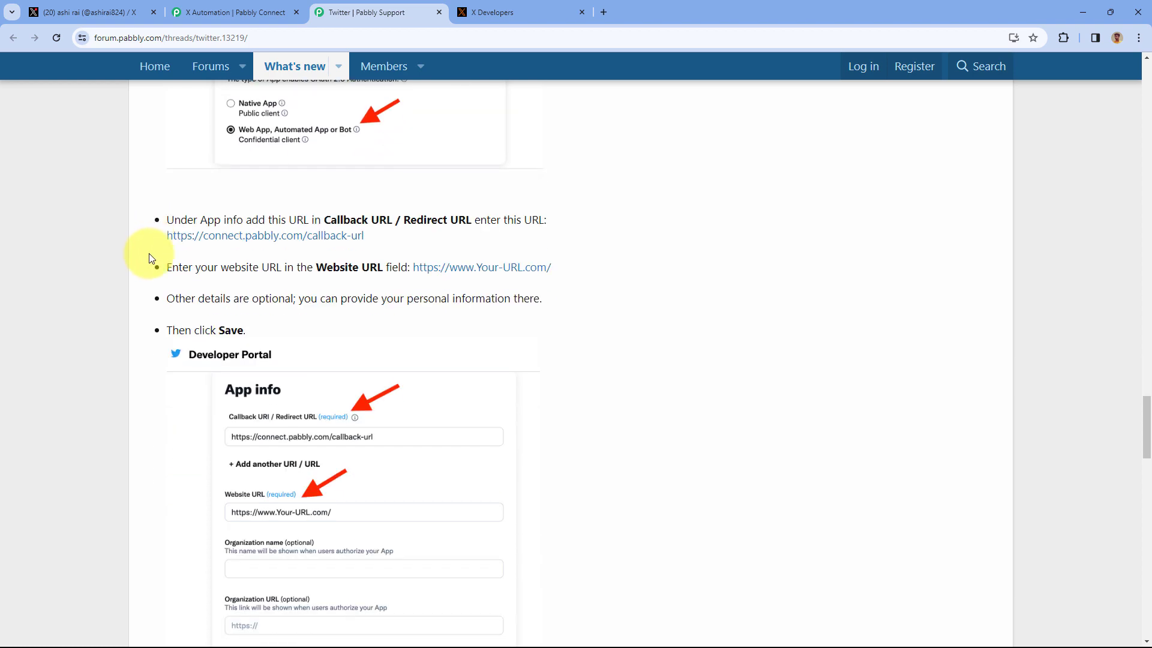
click(523, 9)
scroll(283, 223, down, 3)
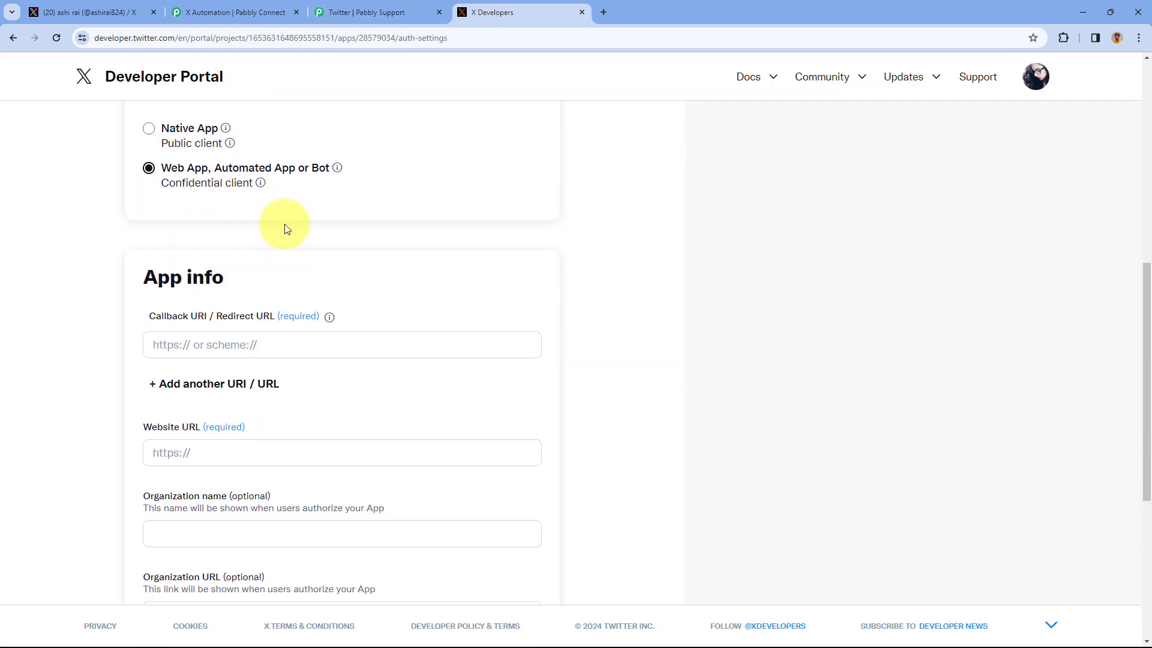
scroll(285, 235, down, 2)
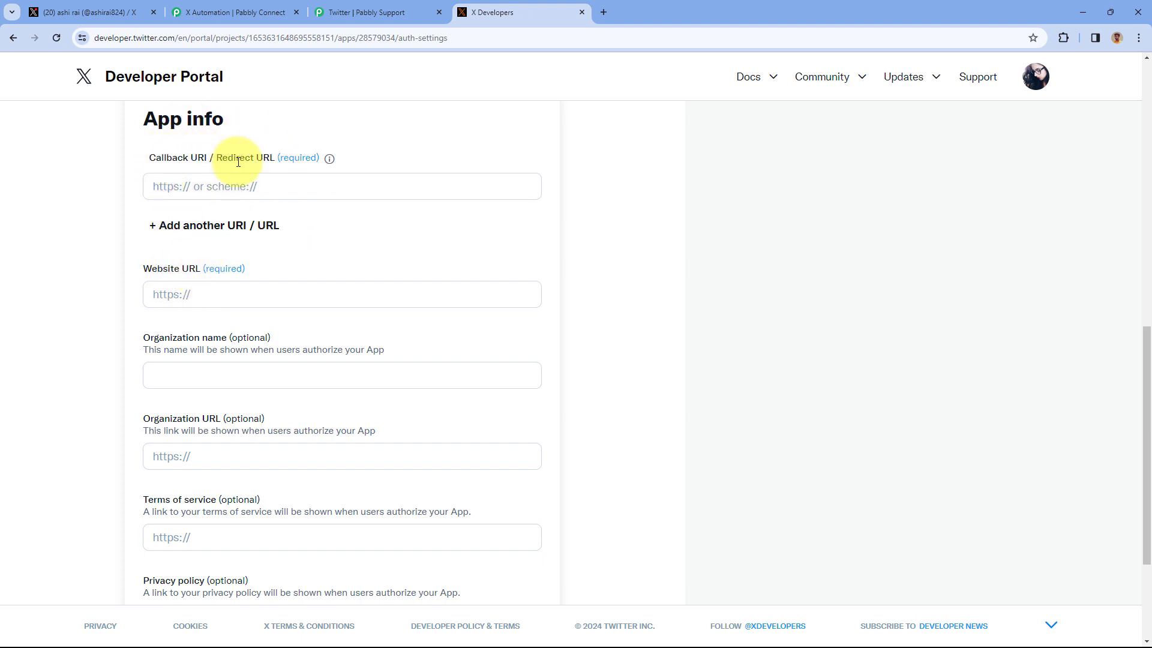
click(373, 12)
drag(376, 235, 164, 243)
key(ctrl+c)
right_click(253, 242)
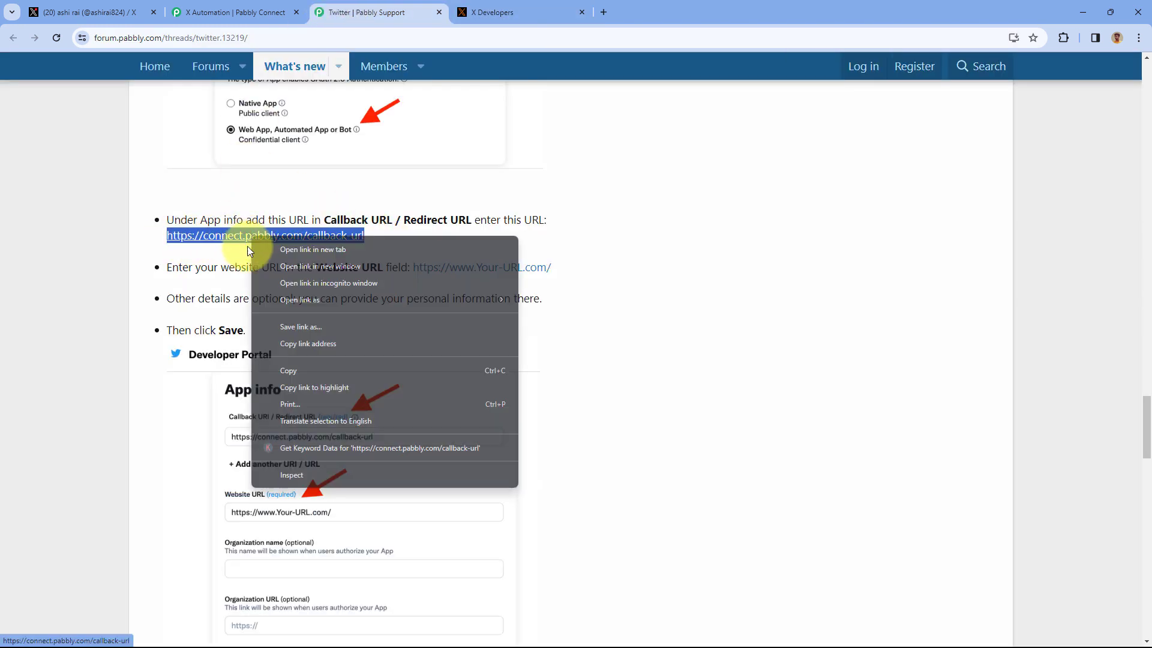
click(302, 365)
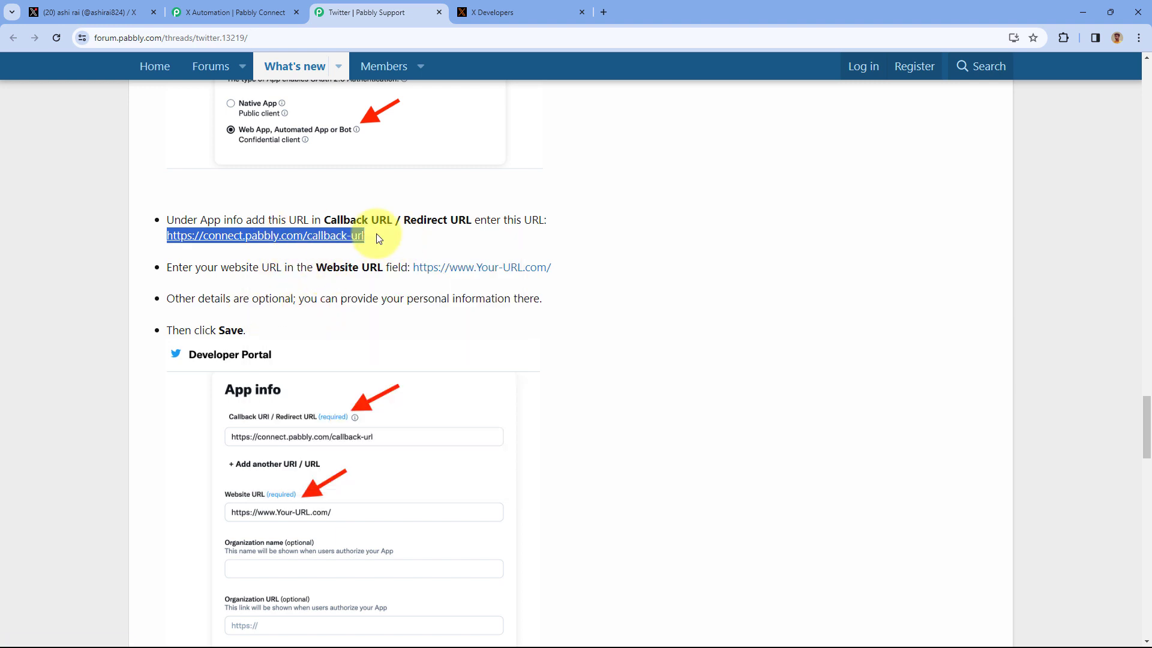
click(519, 12)
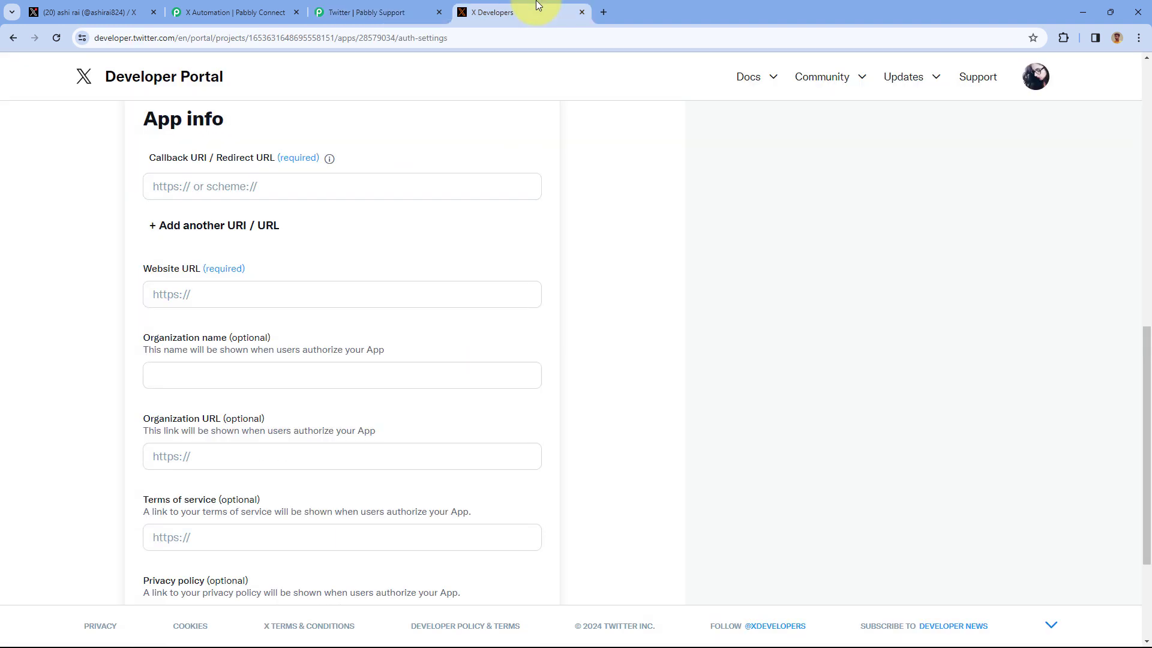
right_click(197, 183)
click(213, 301)
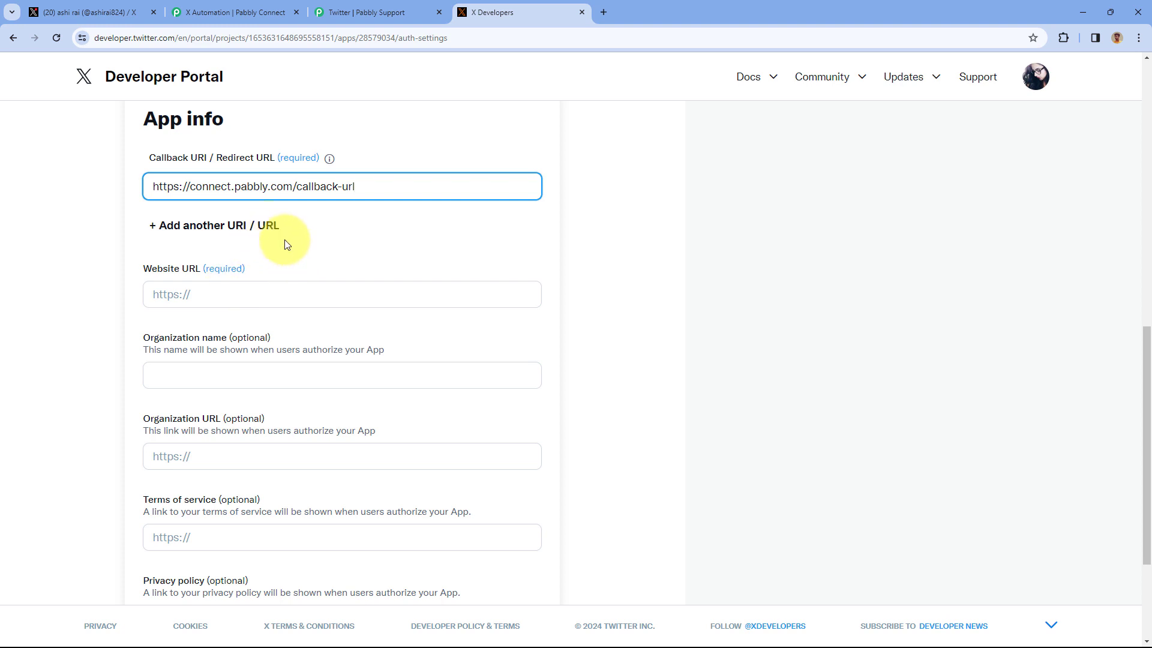
click(169, 296)
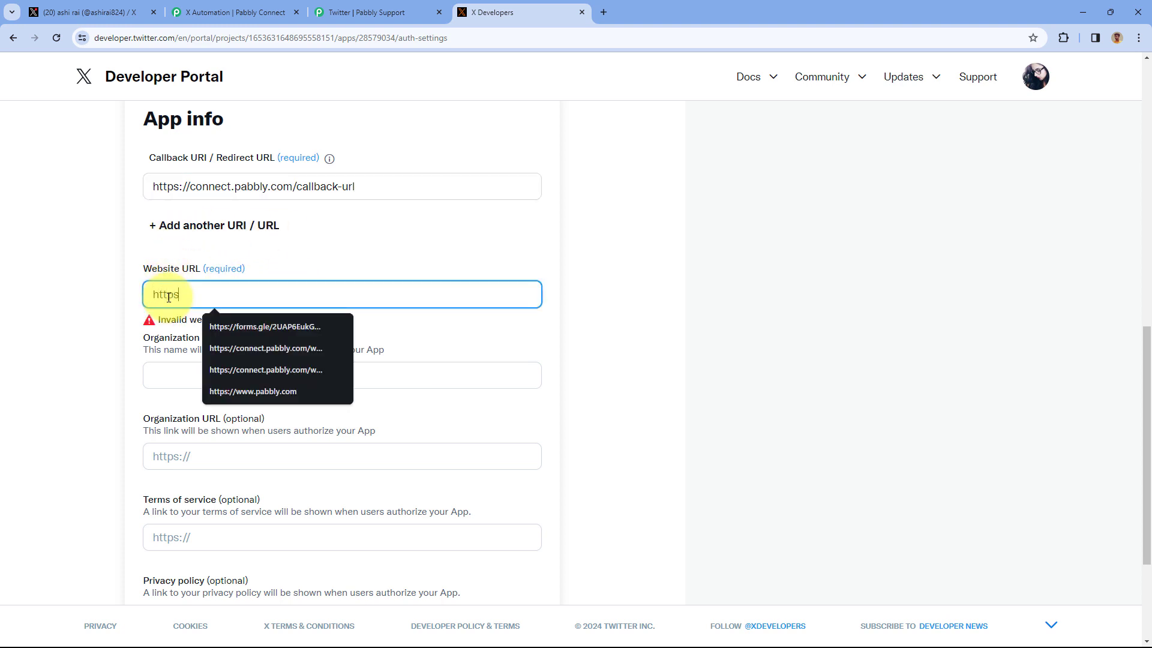
text(https://www.pably.com)
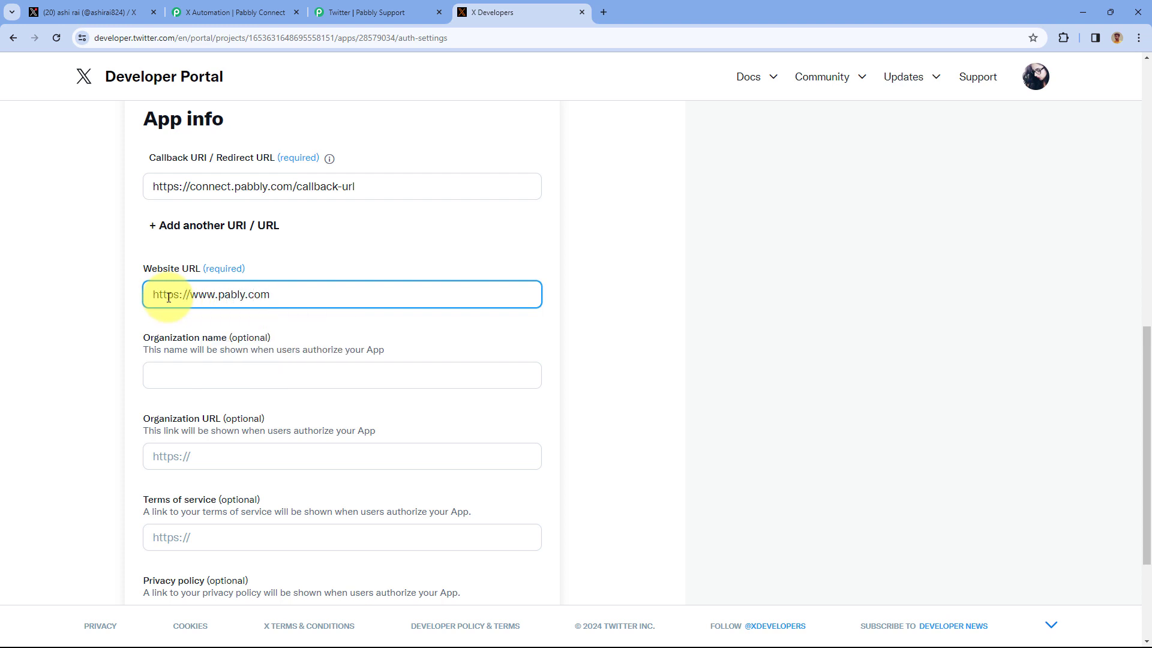
click(270, 255)
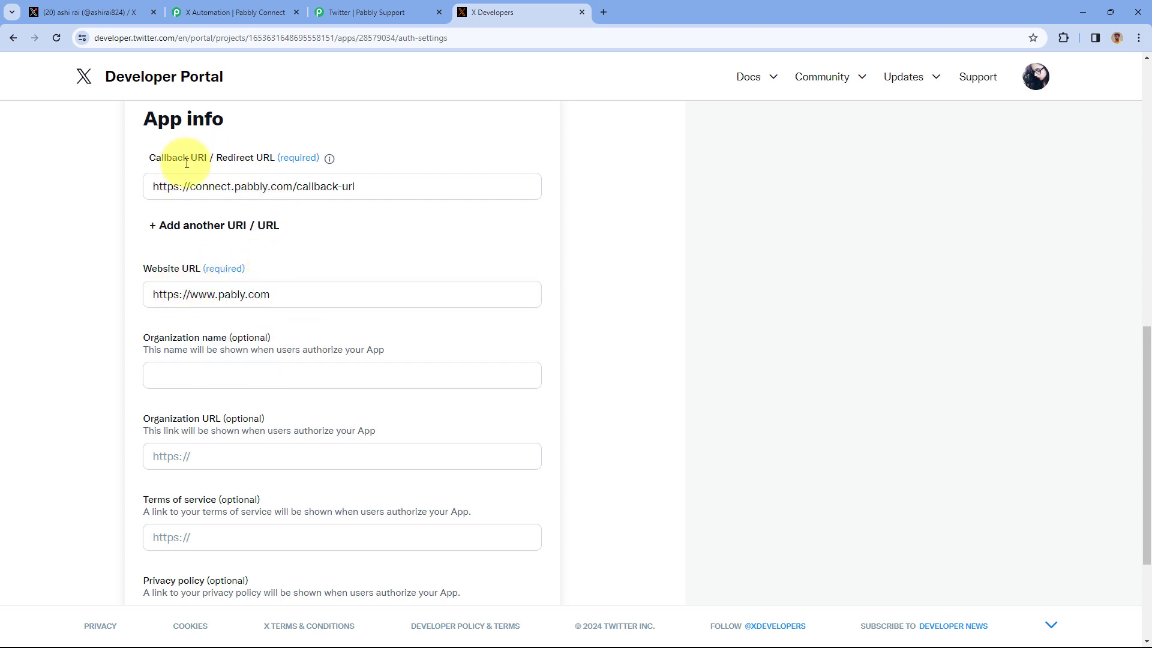
scroll(135, 227, down, 2)
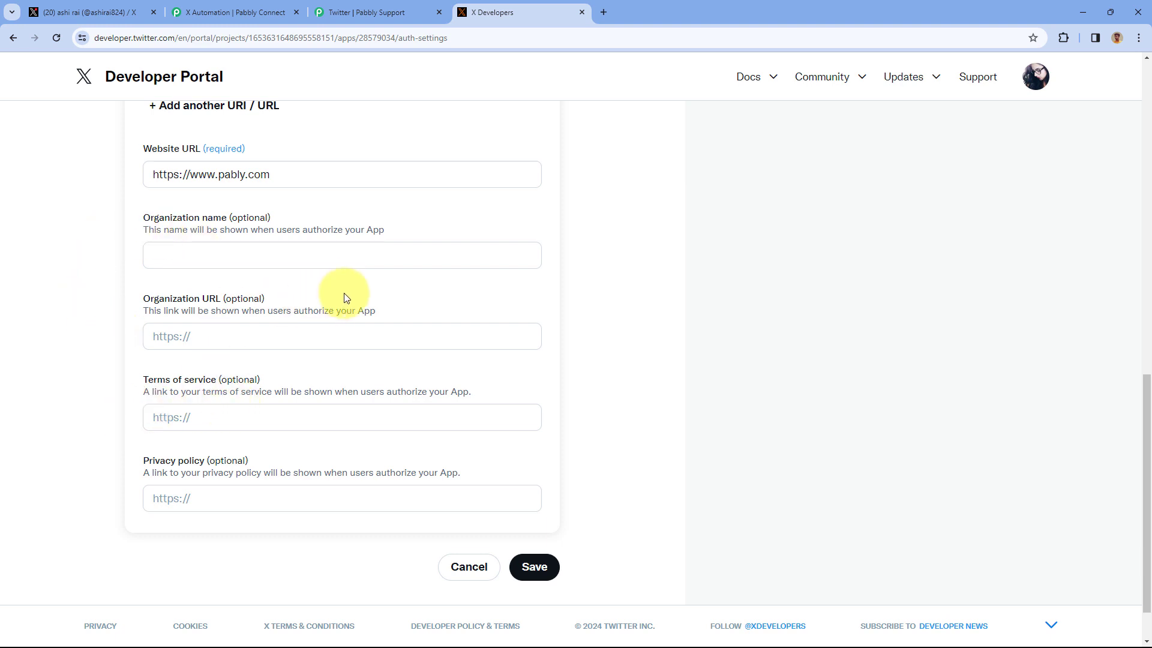
scroll(492, 420, down, 1)
- Save the authentication settings, confirm the permissions change, and copy the OAuth 2.0 Client ID
click(536, 510)
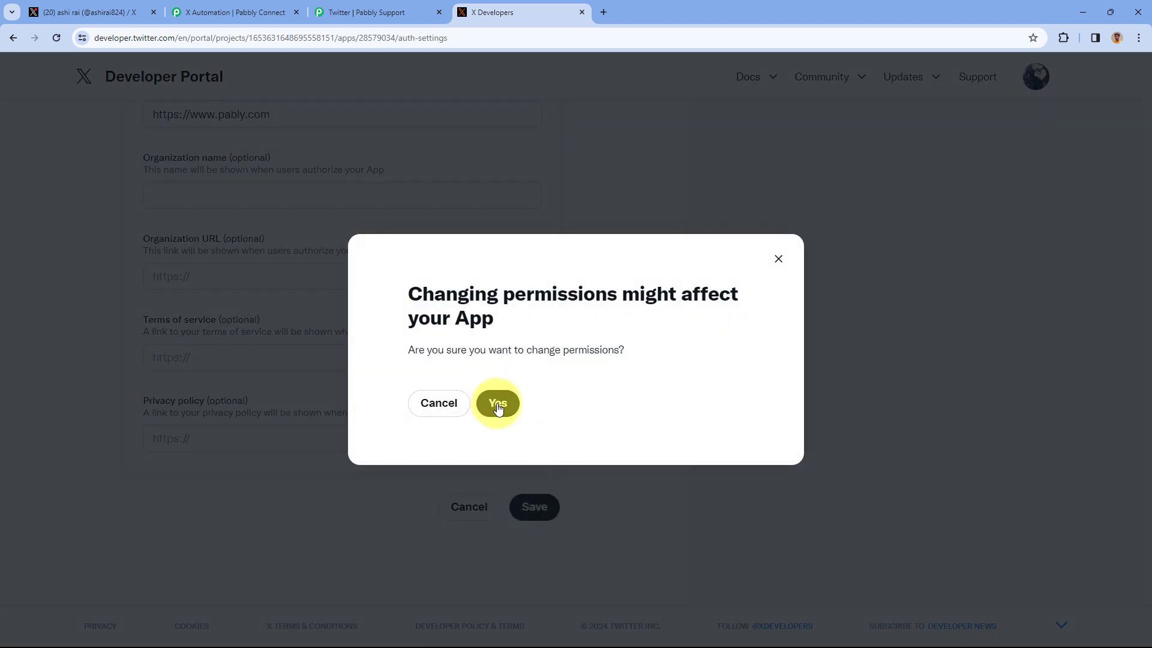
click(498, 406)
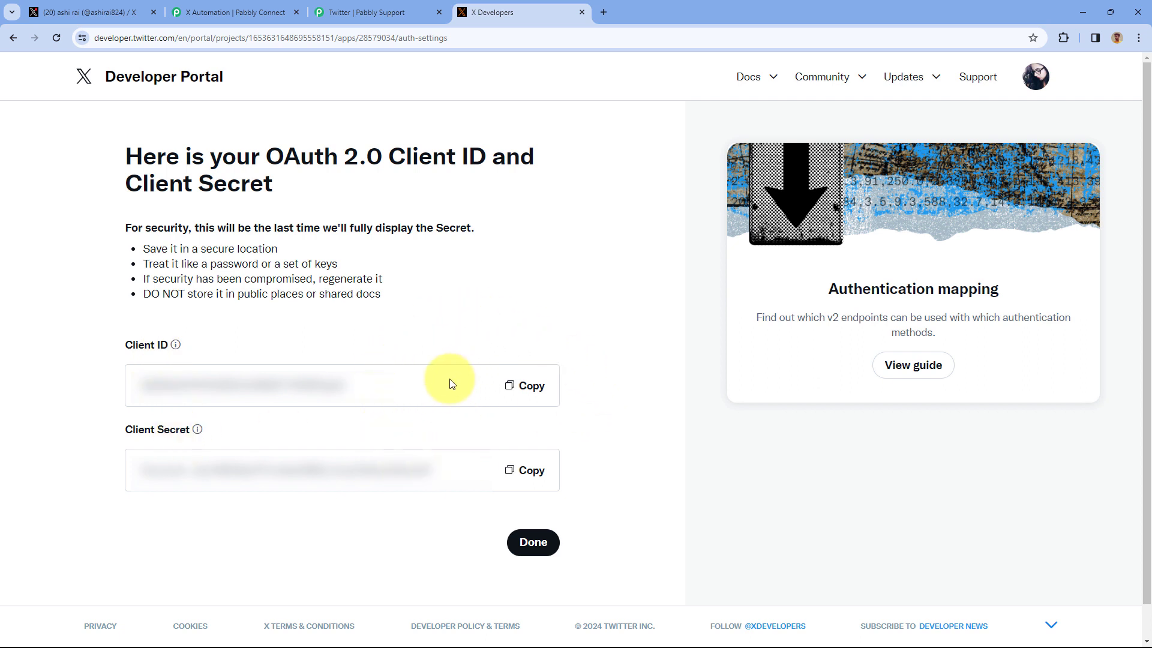
click(527, 387)
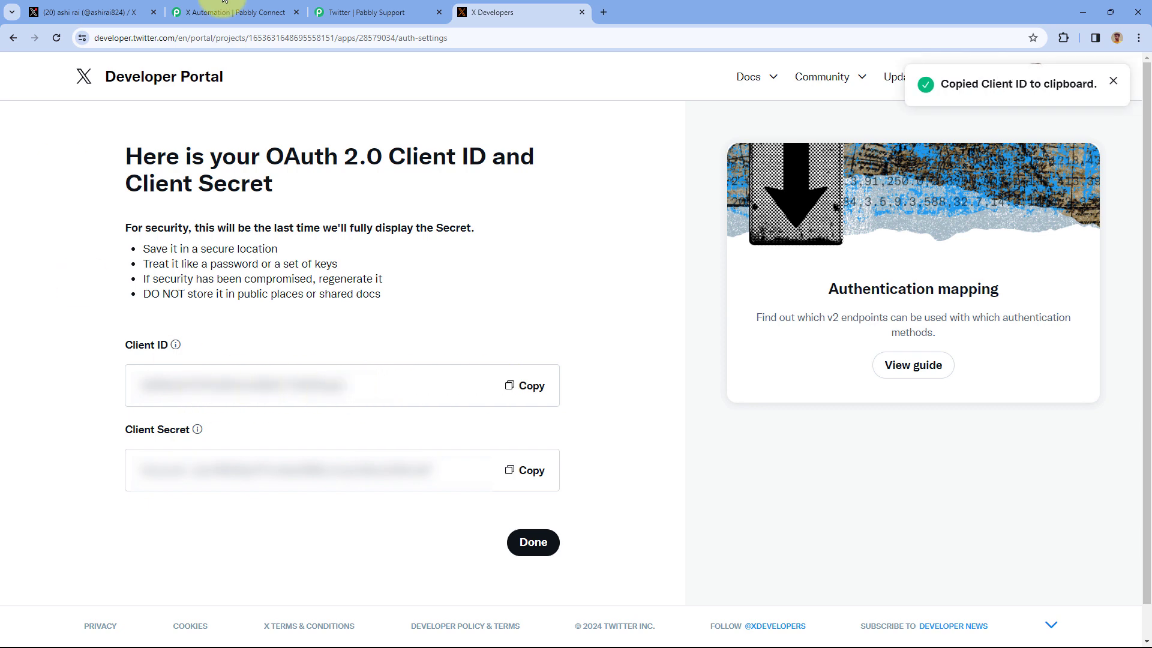
- Paste the X app's Client ID and Client Secret into Pabbly's Connect Application form
click(245, 11)
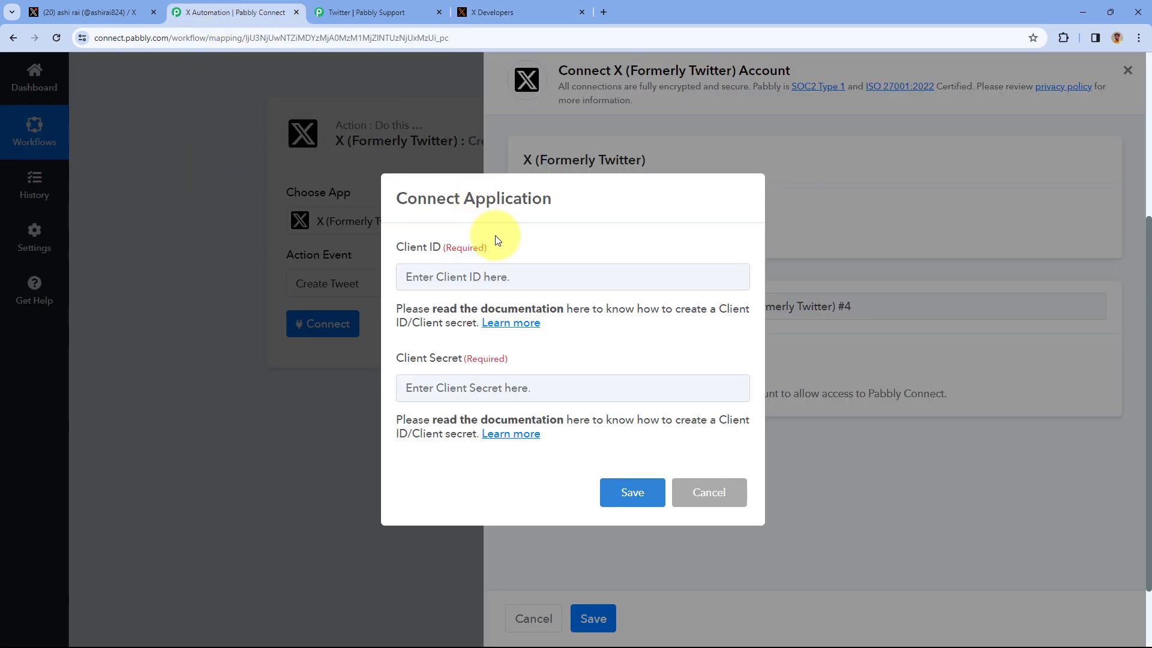
right_click(424, 272)
click(460, 379)
click(498, 12)
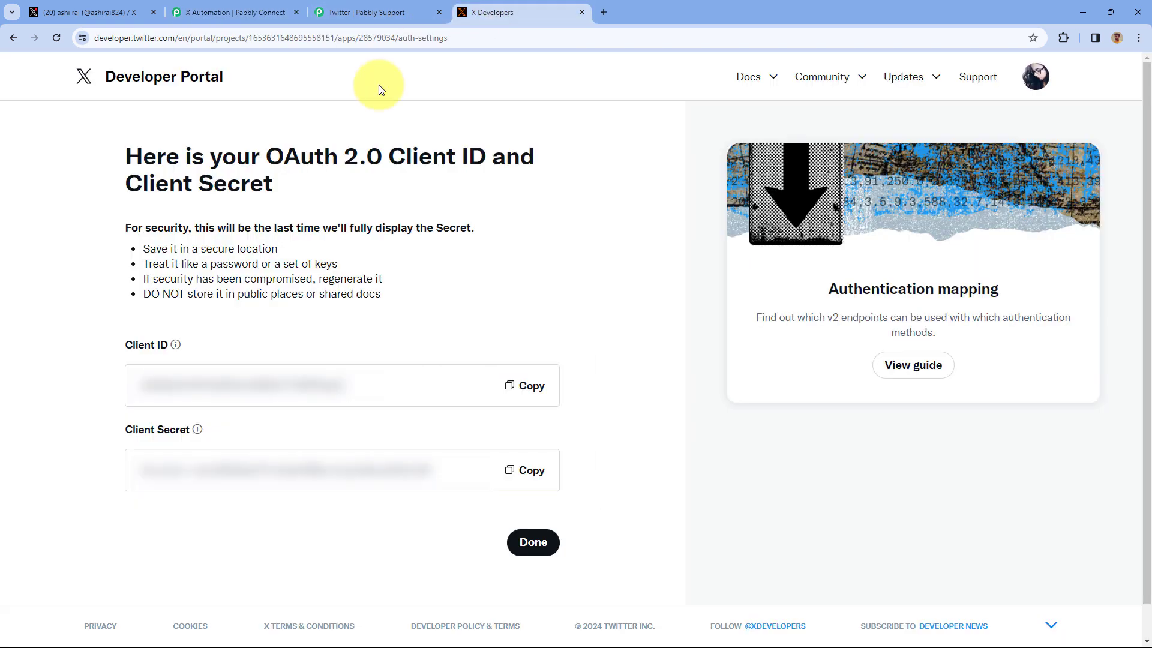
click(525, 471)
click(240, 7)
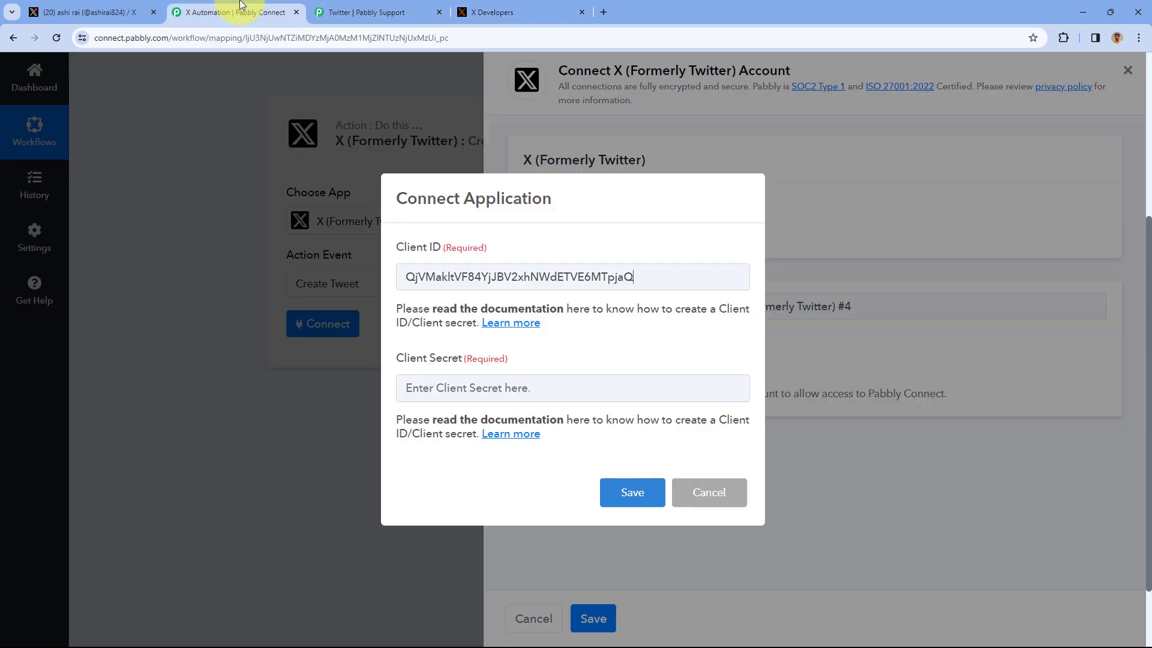
right_click(450, 387)
click(483, 253)
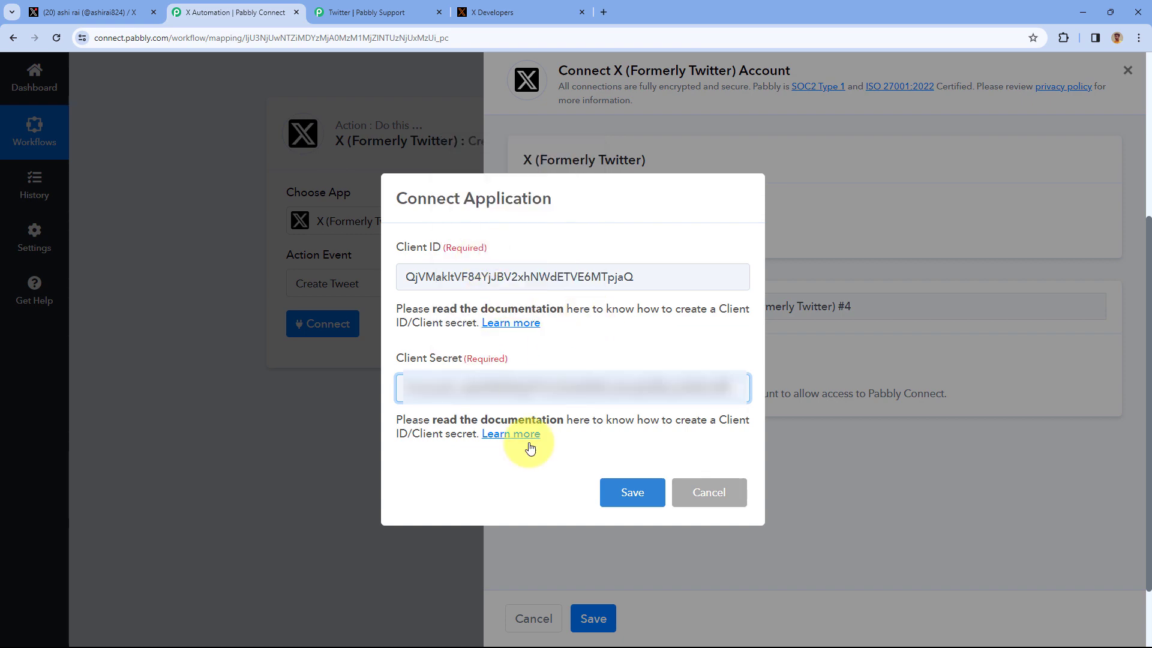
- Save the credentials and authorize Pabbly Connect to access the X account
click(639, 493)
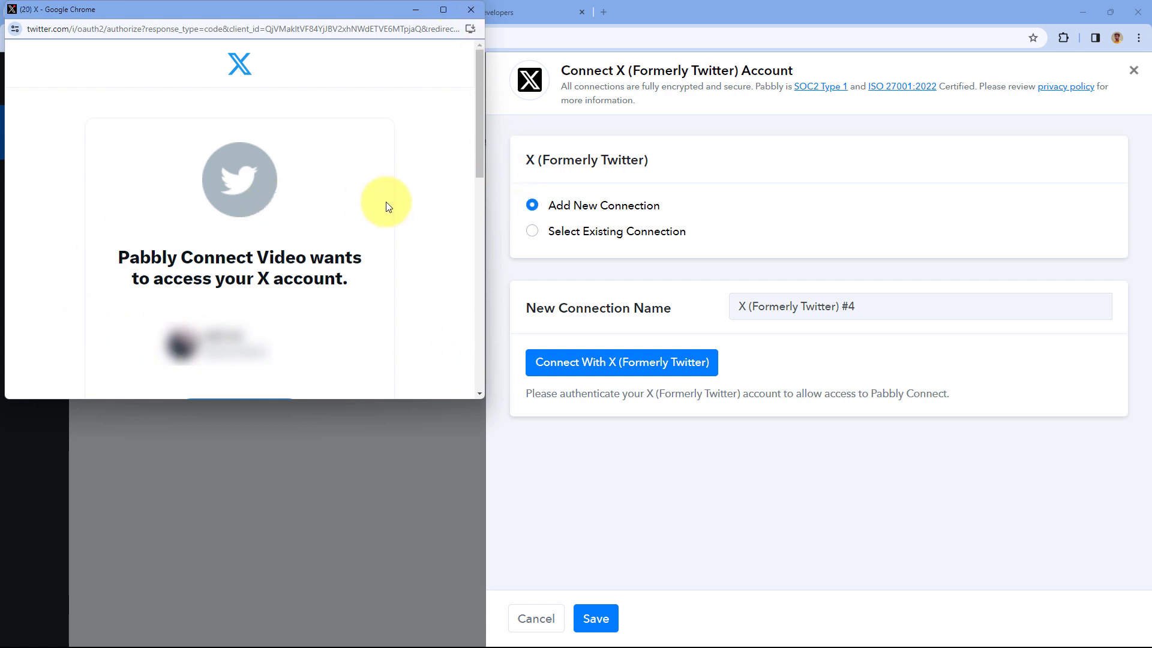
scroll(386, 202, down, 3)
click(254, 244)
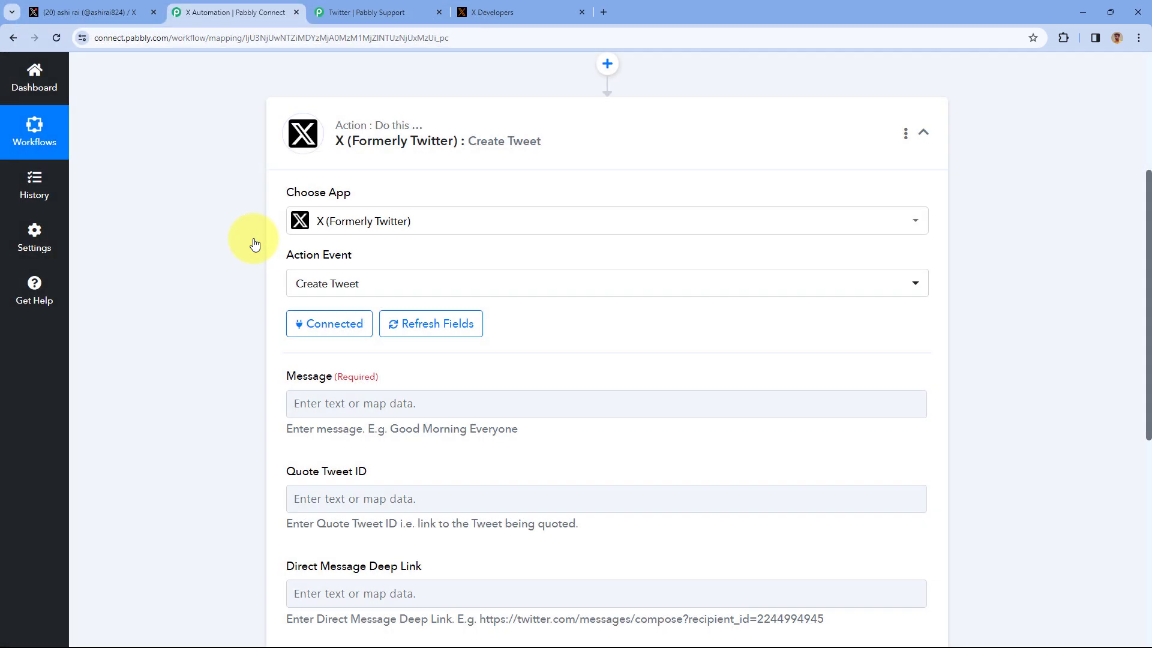
- Finish the X portal's Client ID and Secret page, confirming the secret was saved, then return to Pabbly
scroll(253, 238, down, 2)
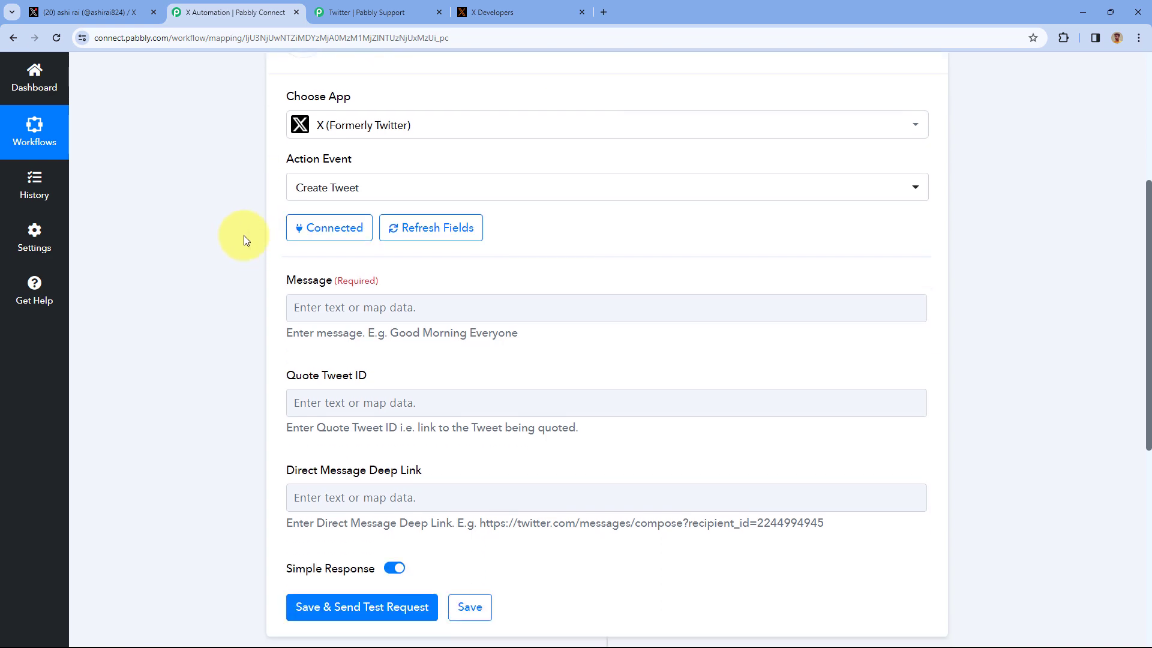
click(520, 12)
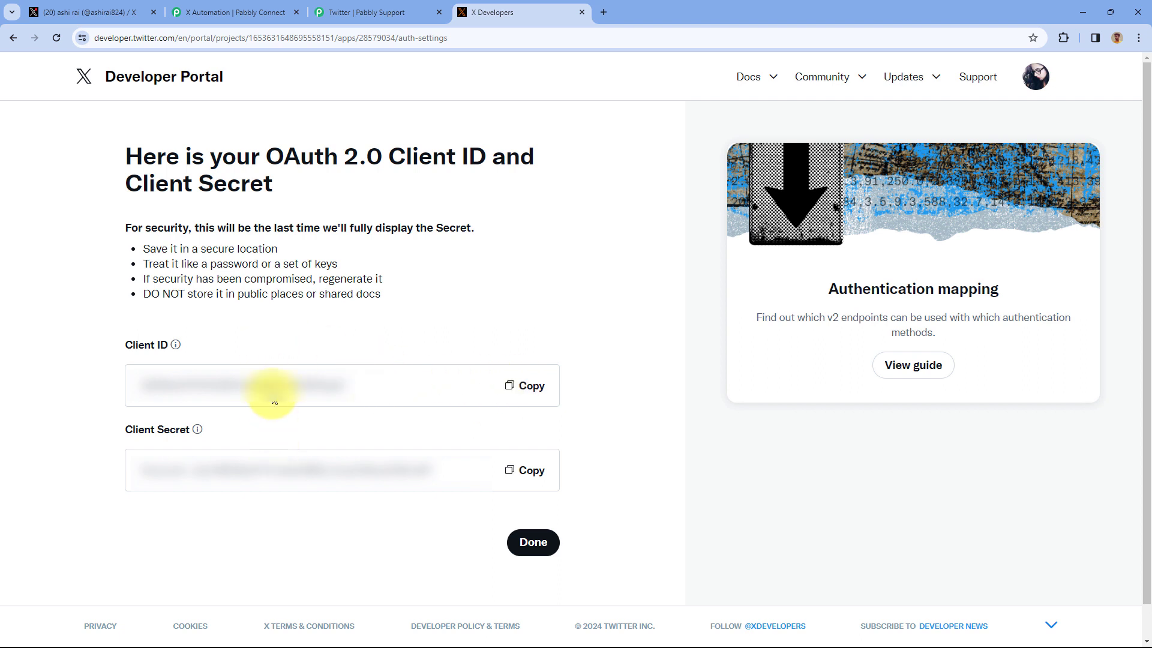
click(531, 544)
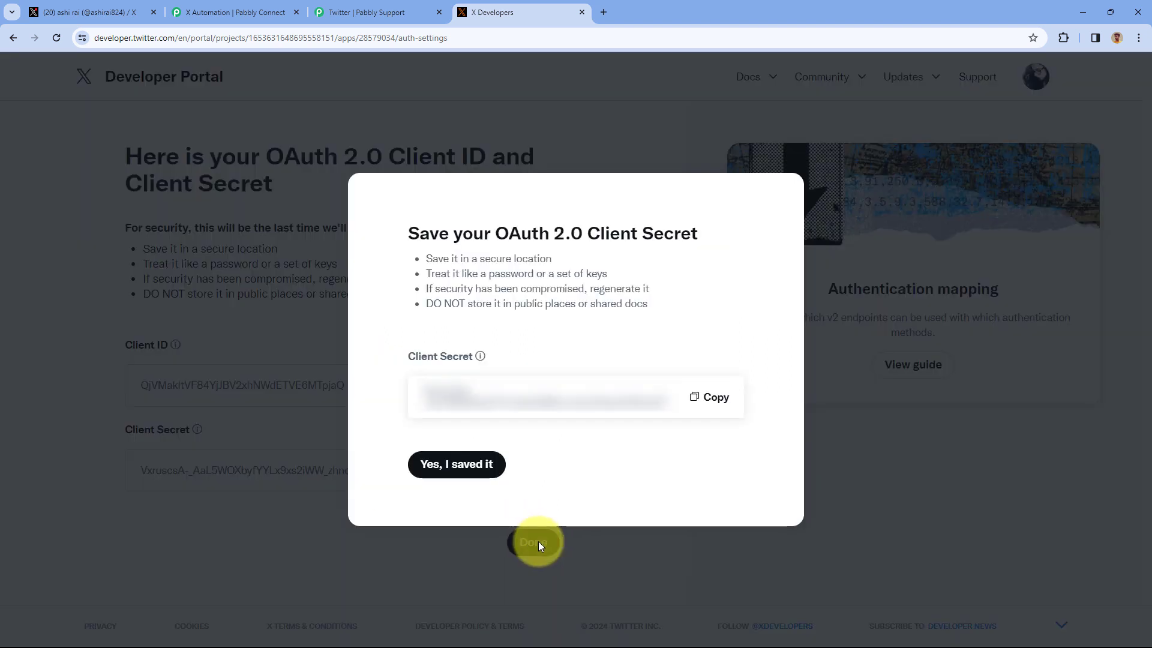
click(456, 471)
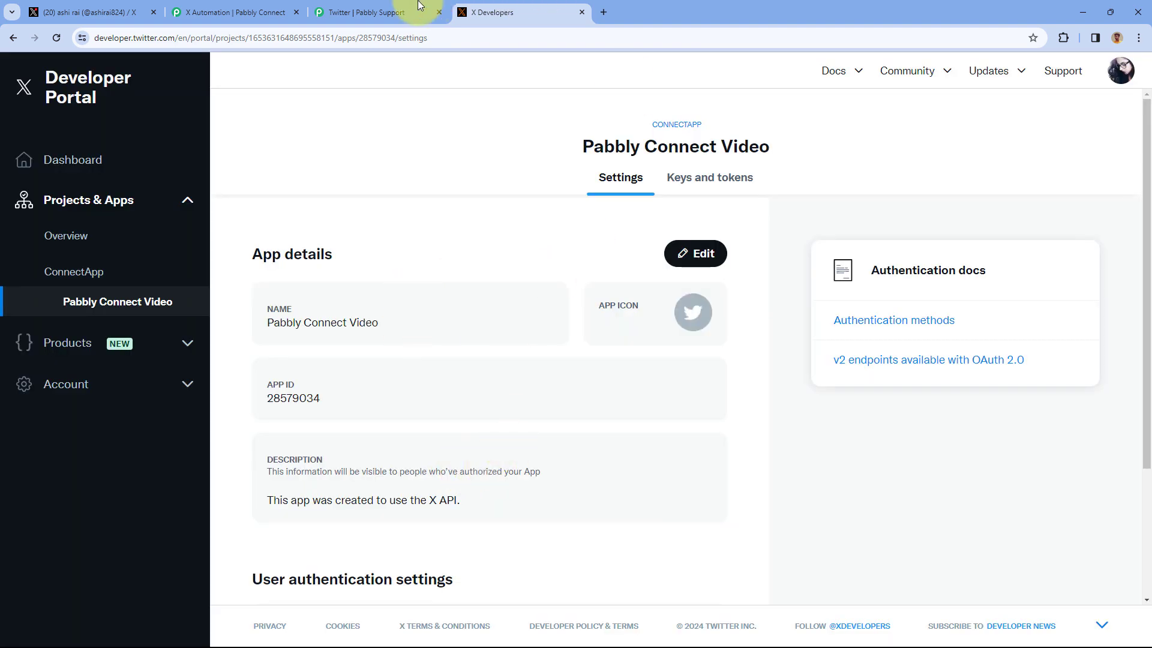
click(246, 10)
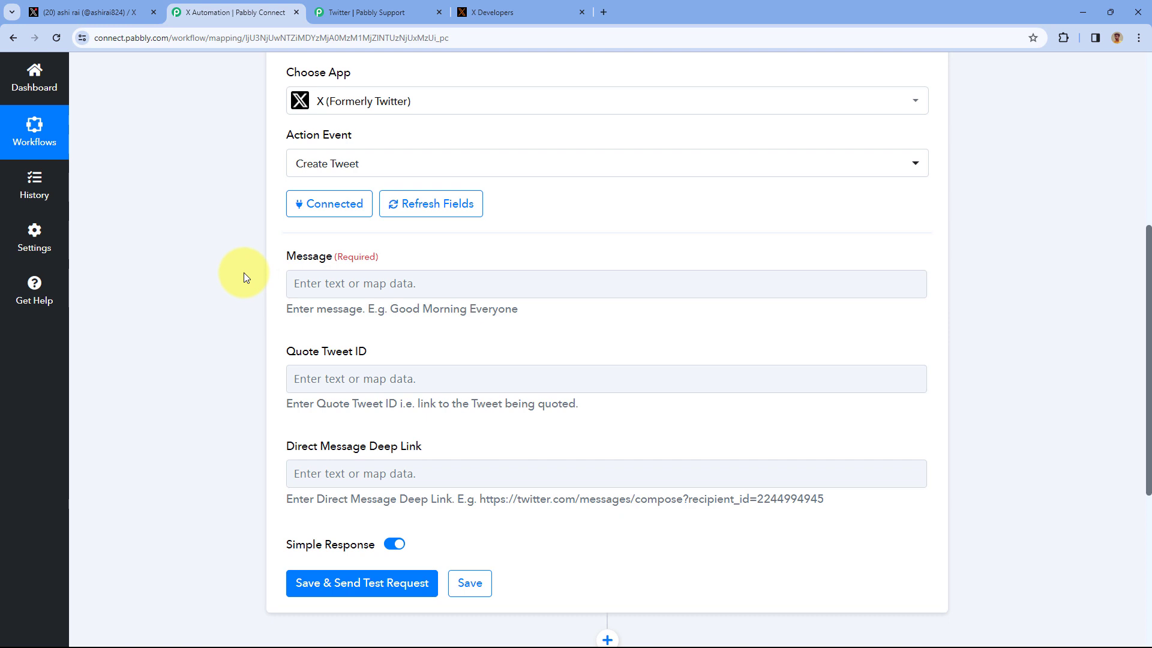
- Map the webhook's Tweet Content into the Create Tweet Message field
click(356, 281)
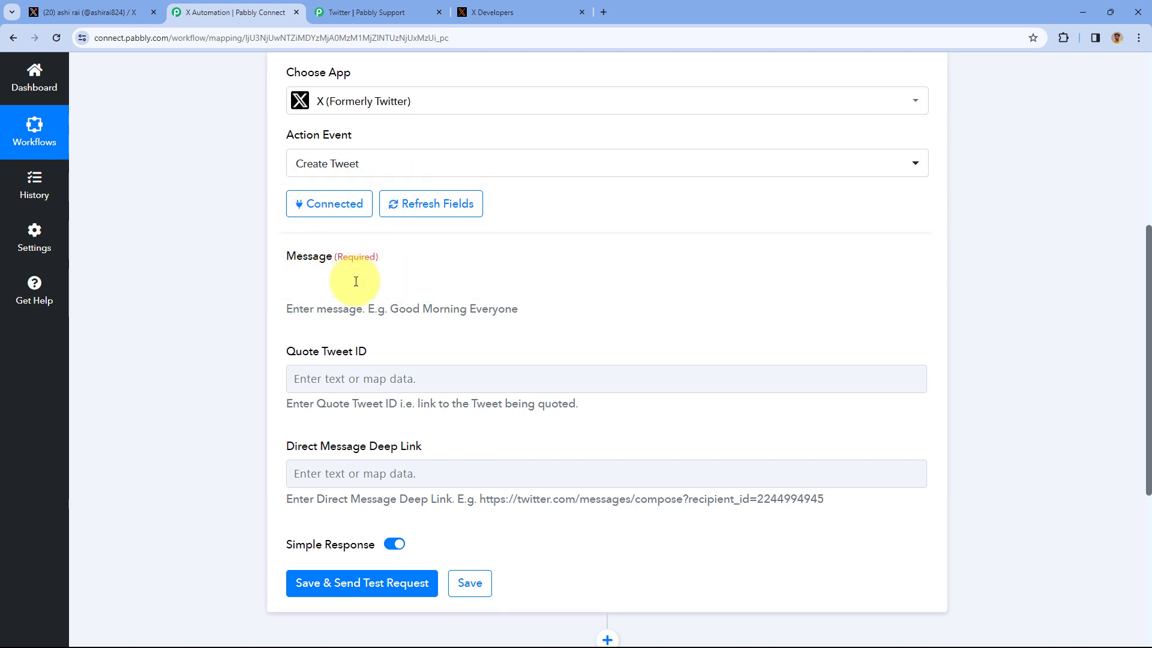
click(391, 398)
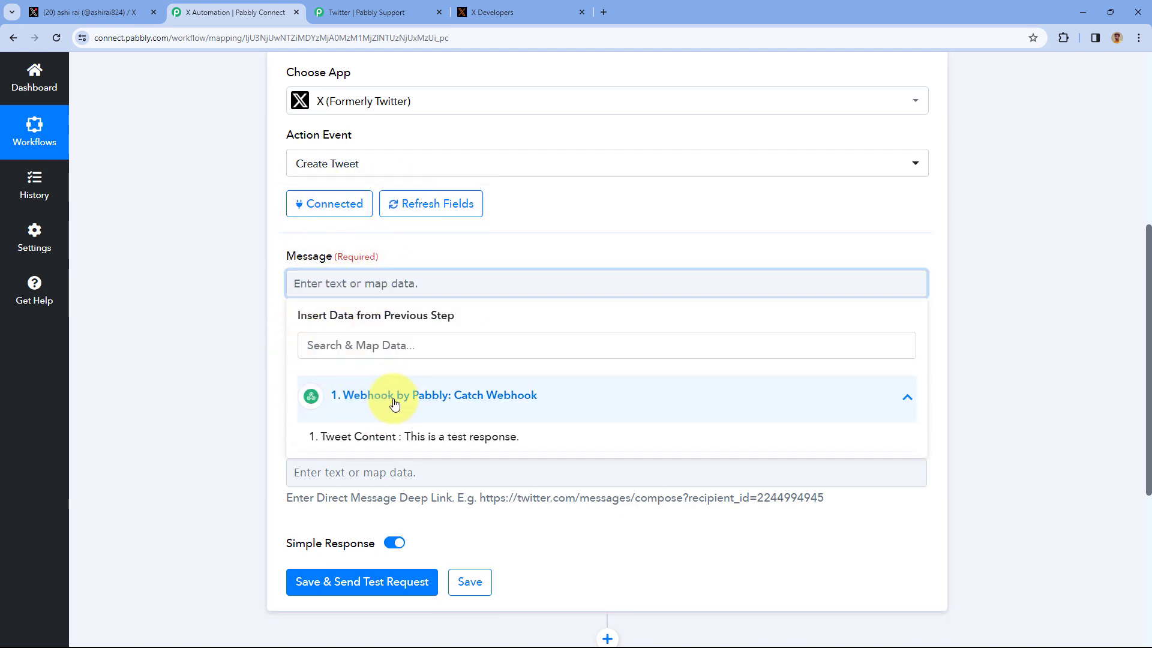
click(384, 443)
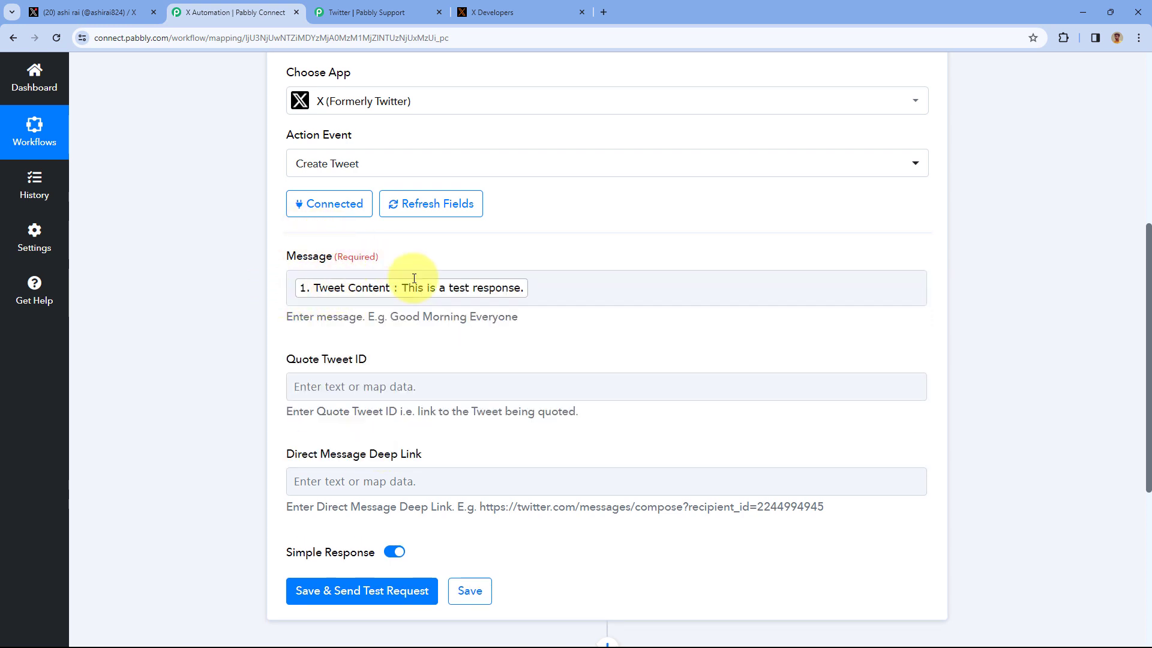
scroll(378, 497, down, 1)
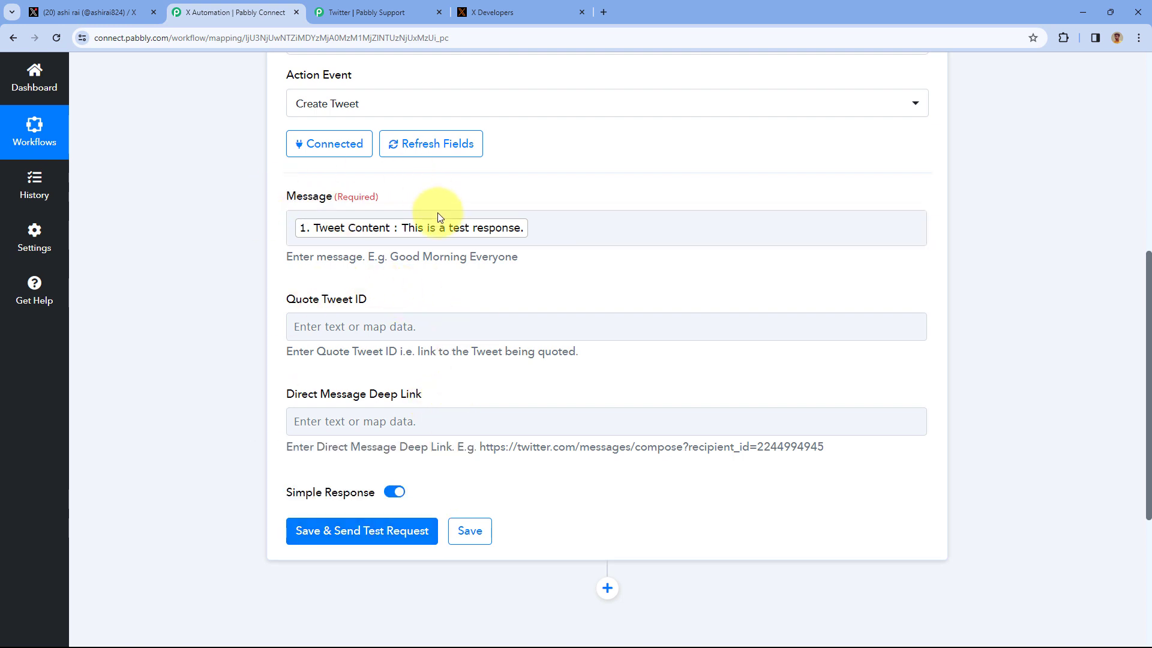
- Save the action and send a test tweet, which returns 'This is a test response.'
click(396, 534)
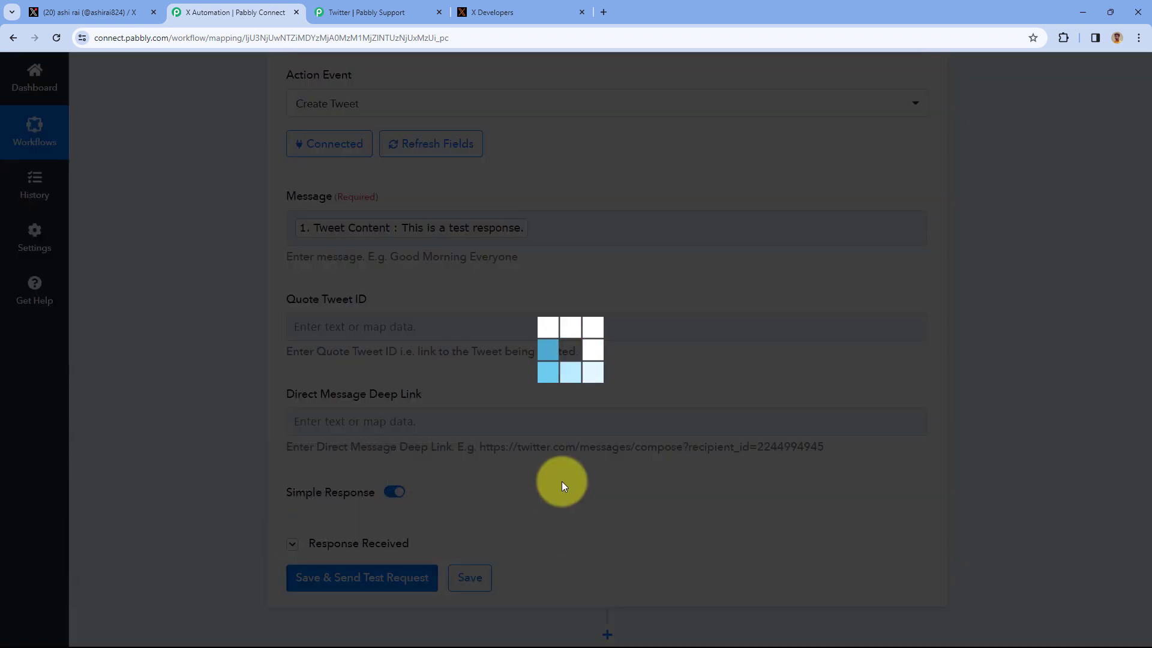
scroll(558, 481, down, 5)
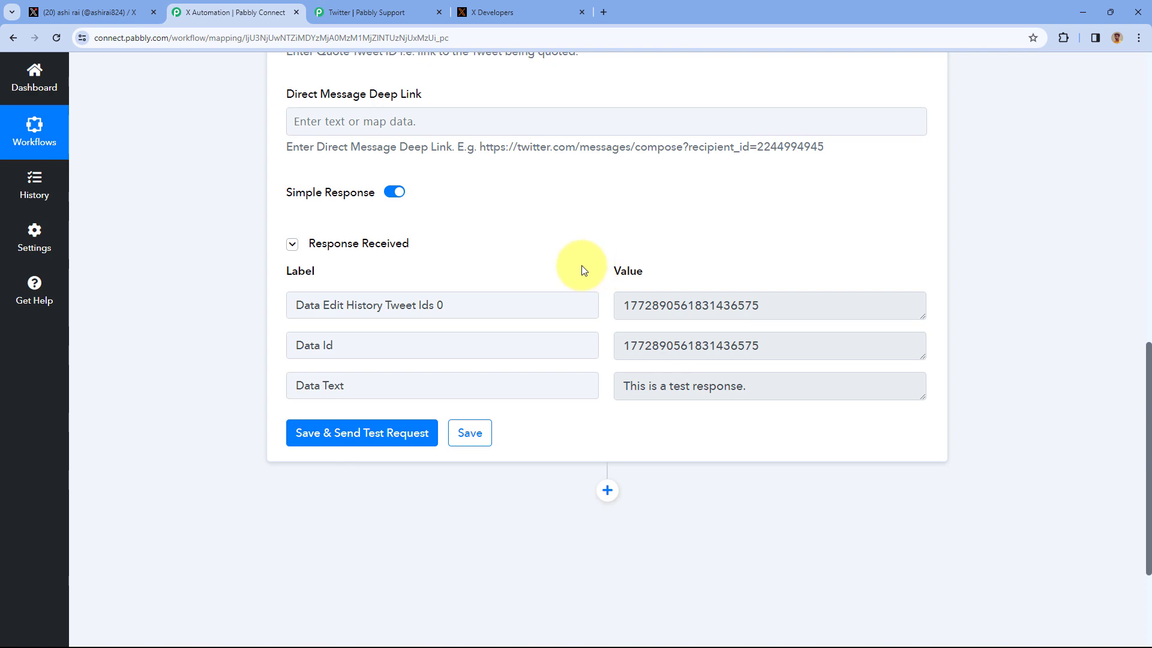
scroll(581, 265, up, 8)
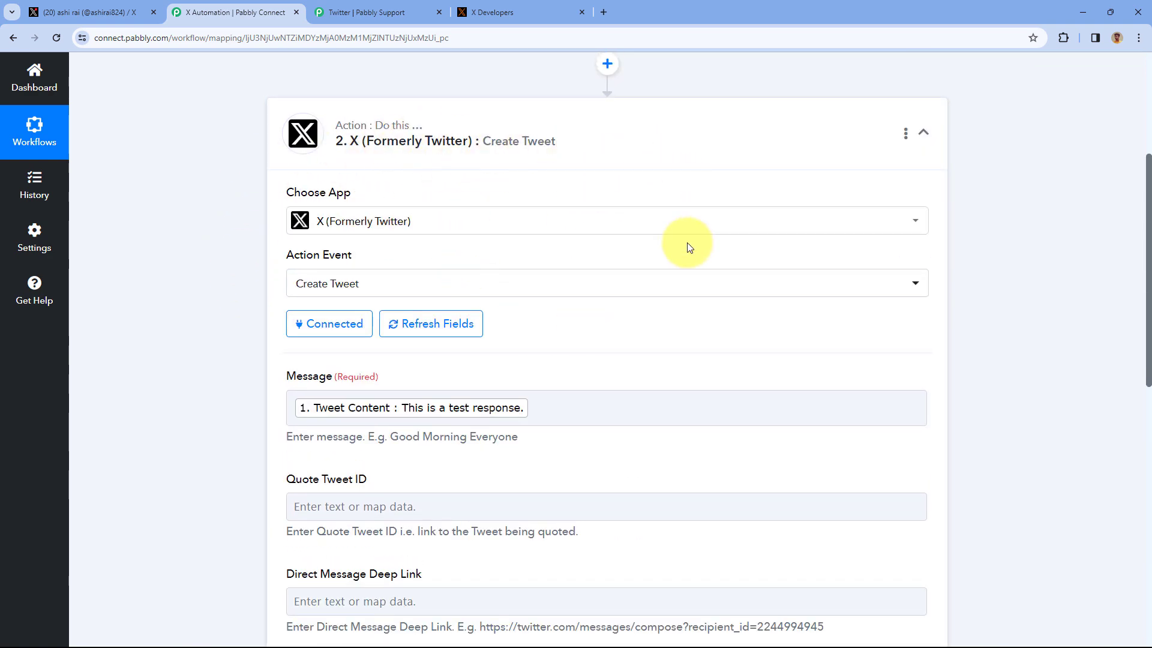
scroll(685, 254, down, 3)
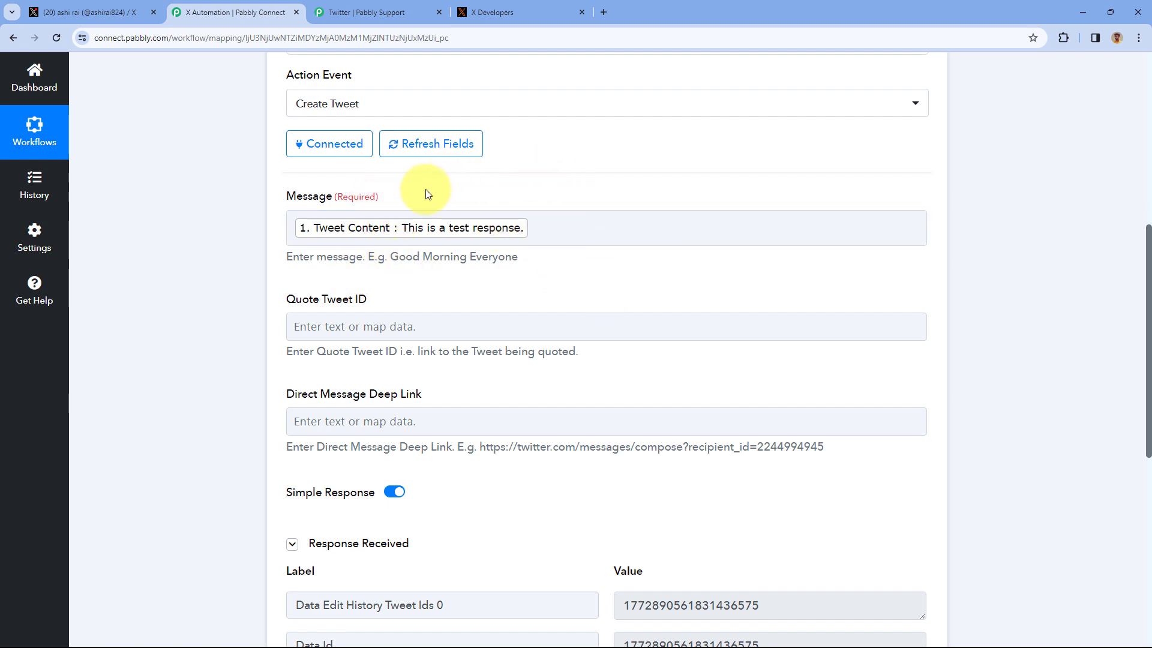
- Reload the X profile to look for the test post, then collapse the Create Tweet card in Pabbly
click(103, 7)
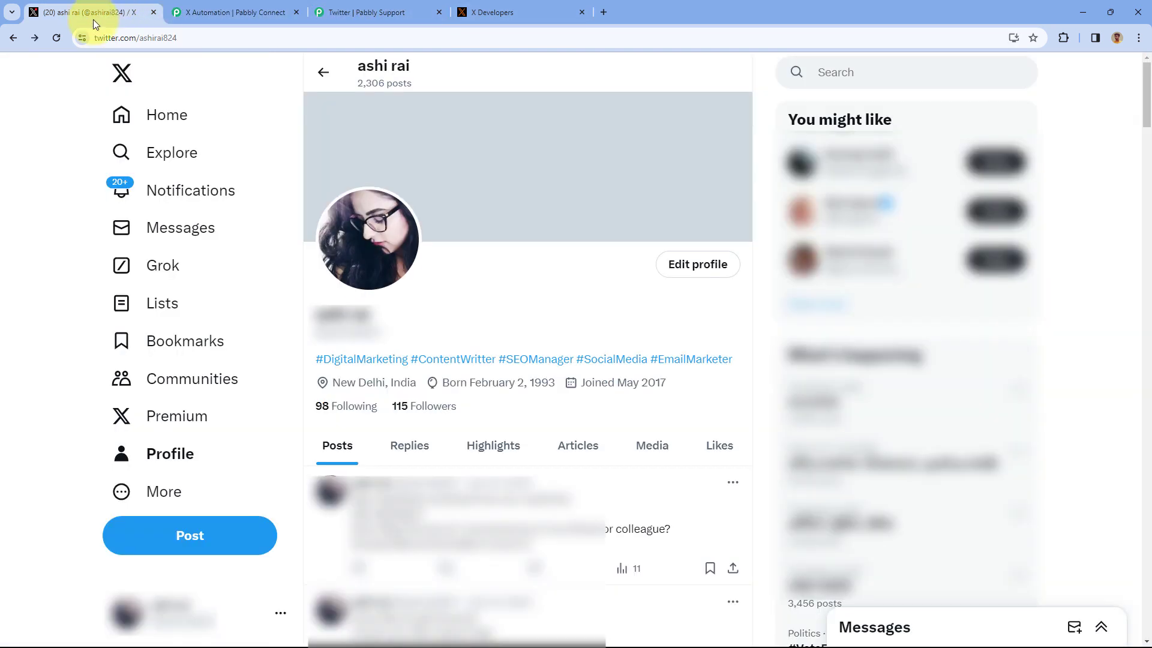
click(56, 38)
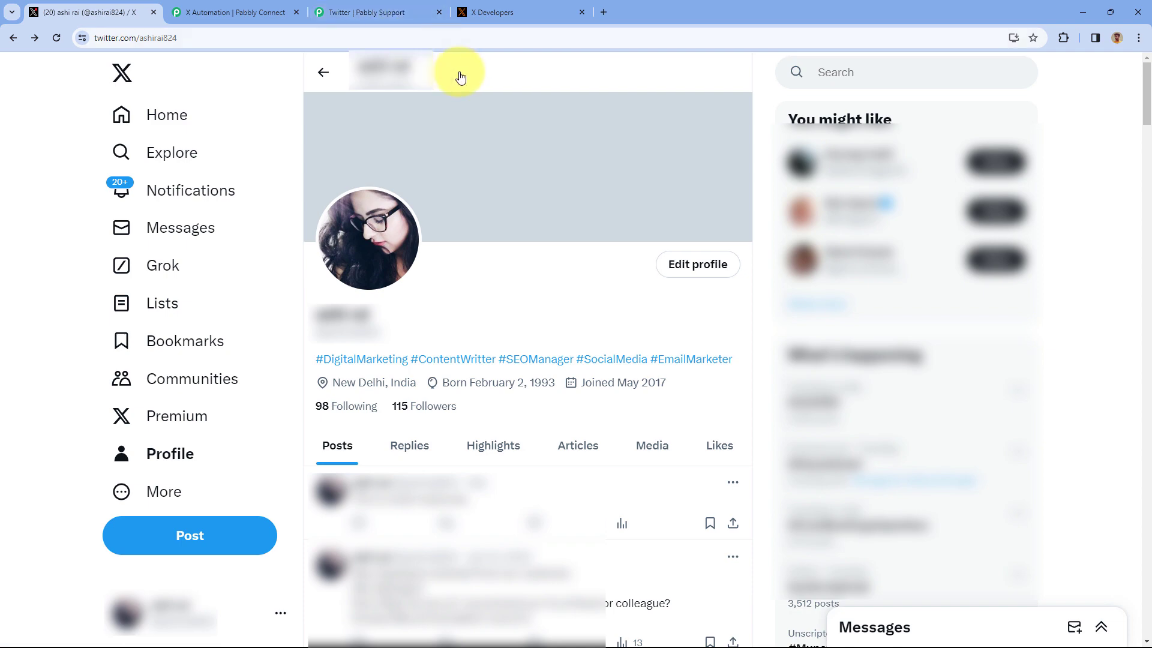
click(257, 6)
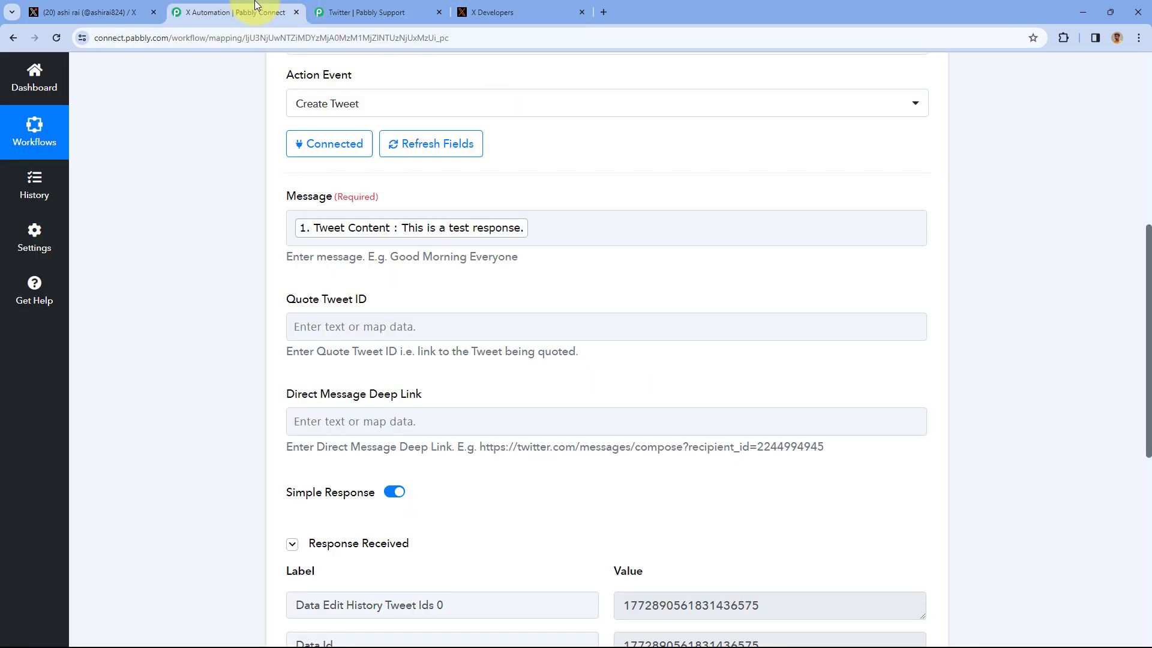
scroll(564, 168, up, 3)
click(588, 139)
scroll(650, 157, up, 4)
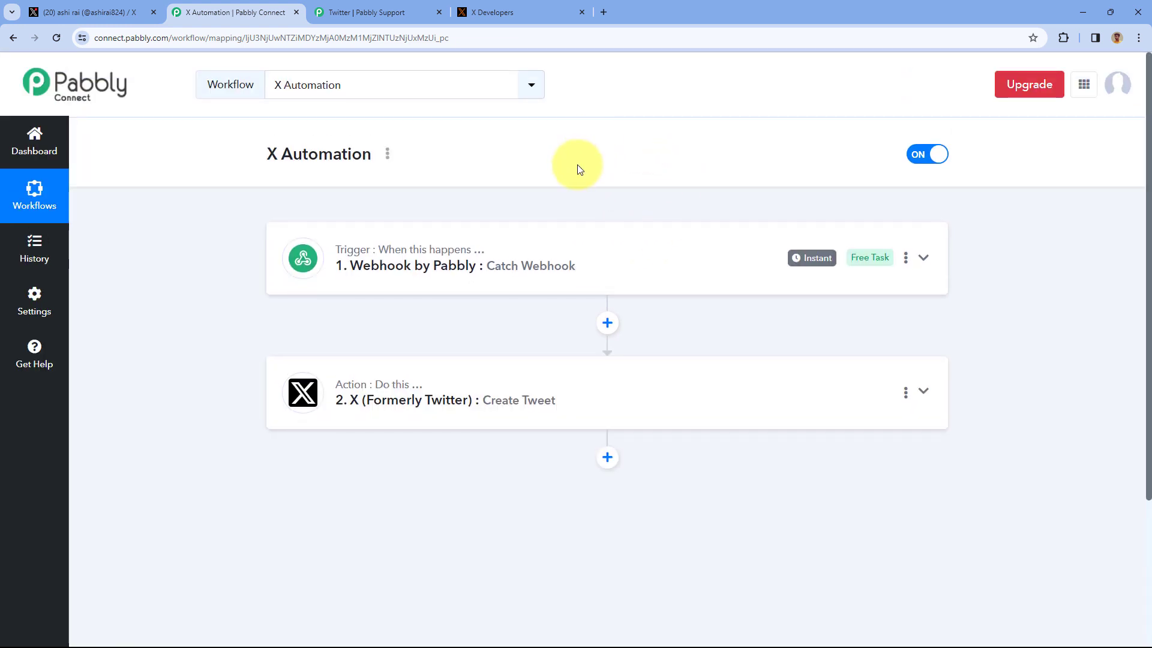